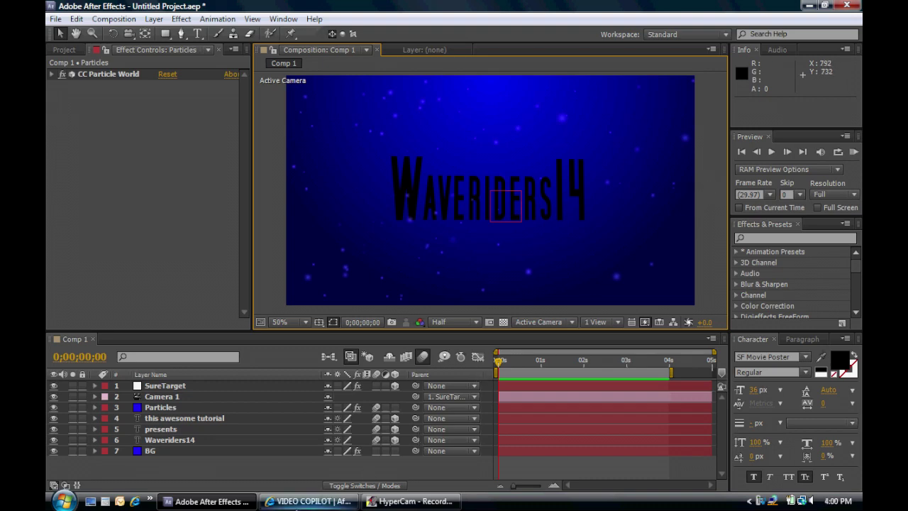
Look at the Video Copilot presets page, then play and stop a preview of the composition
click(327, 501)
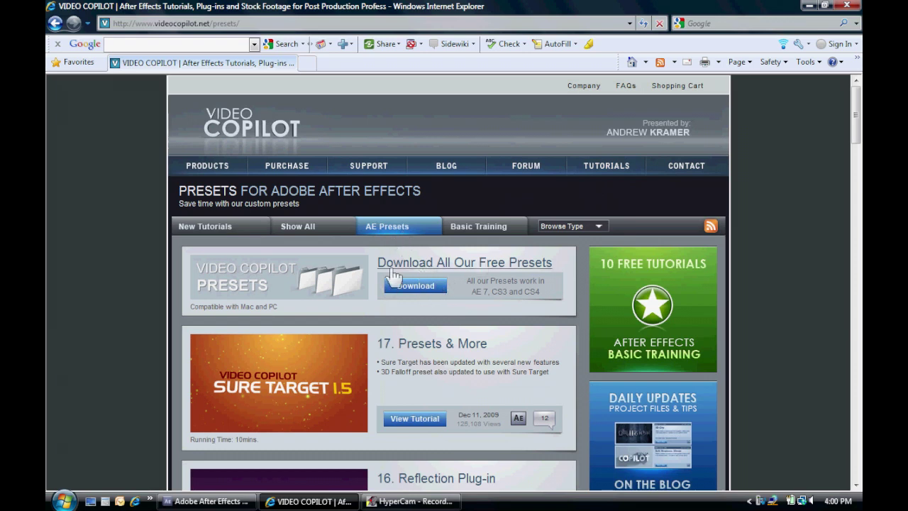
click(812, 7)
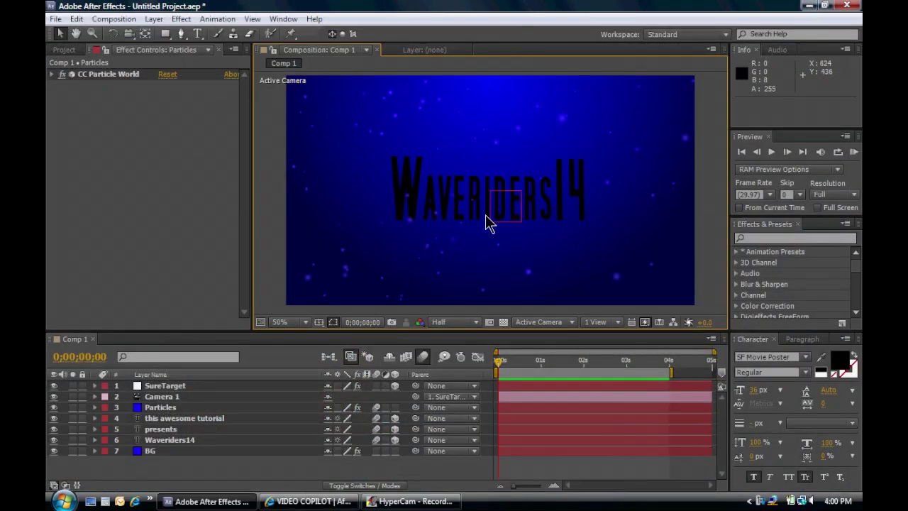
click(854, 153)
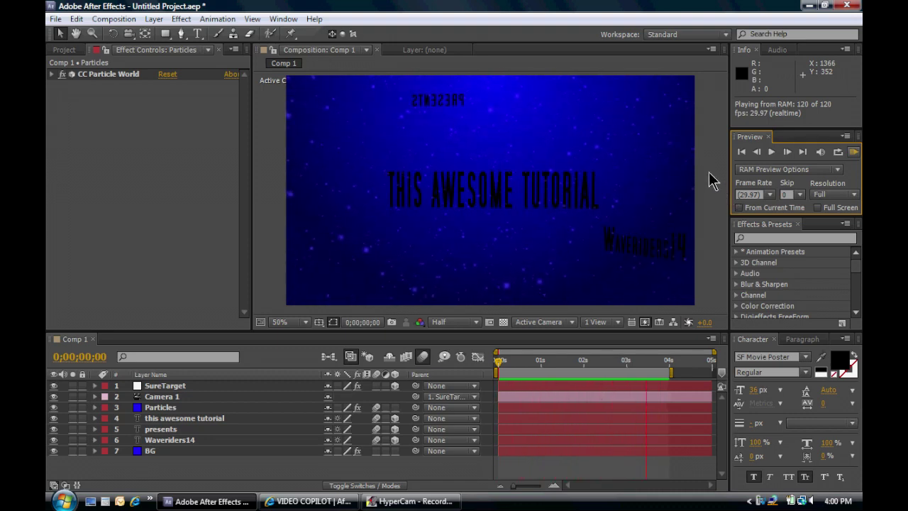
click(712, 177)
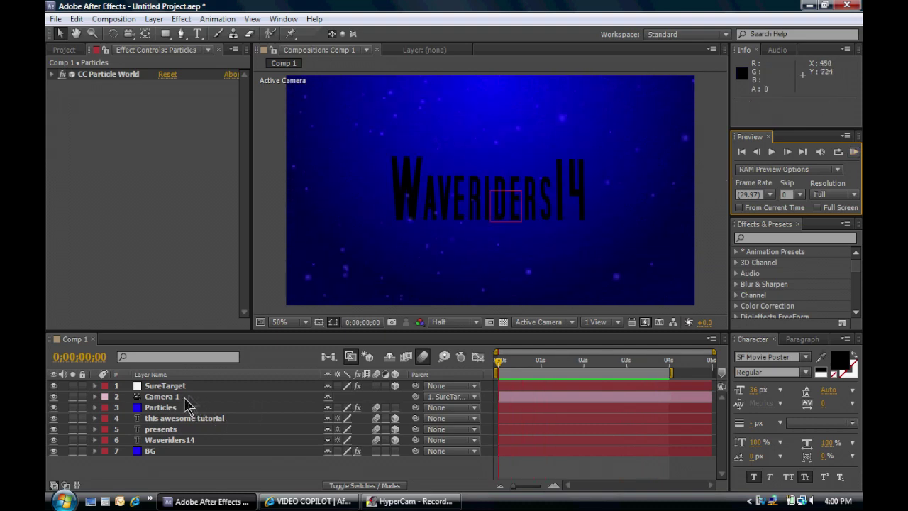
Create a new composition, Comp 3, at 1280×720 and 29.97 fps
click(114, 18)
click(128, 33)
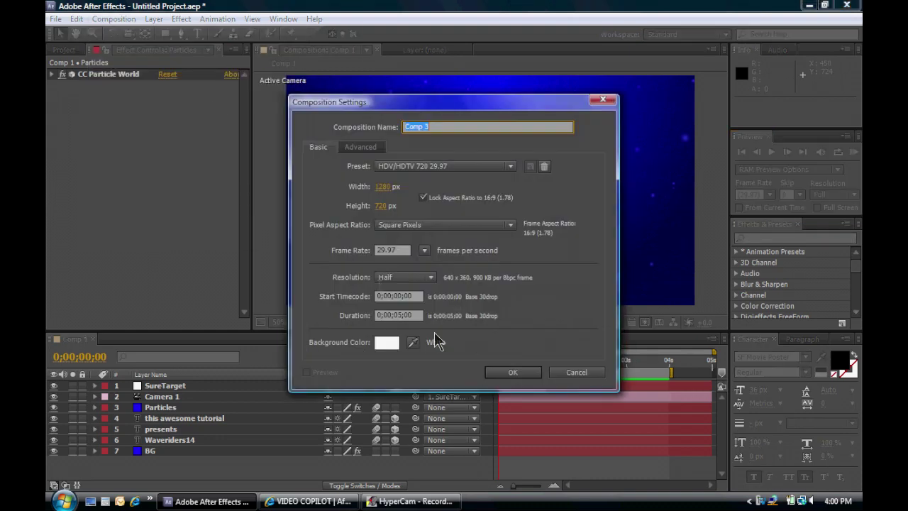
click(504, 374)
Copy the Particles and BG layers from Comp 1 into Comp 3, renaming Blue Solid 1 to Particles
click(98, 340)
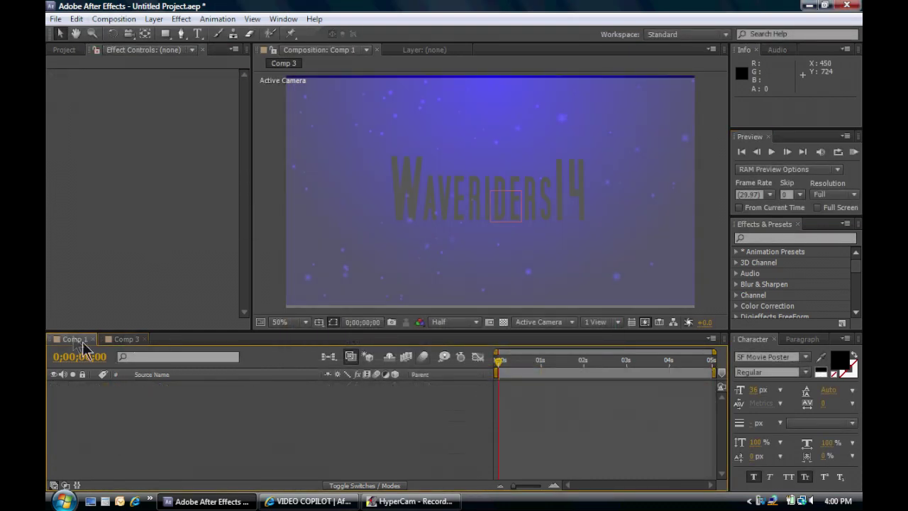
click(162, 411)
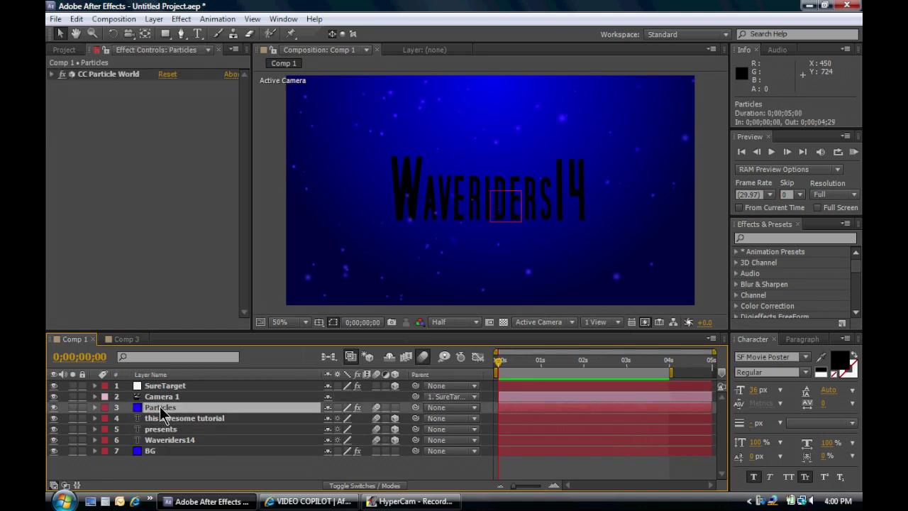
ctrl+click(162, 452)
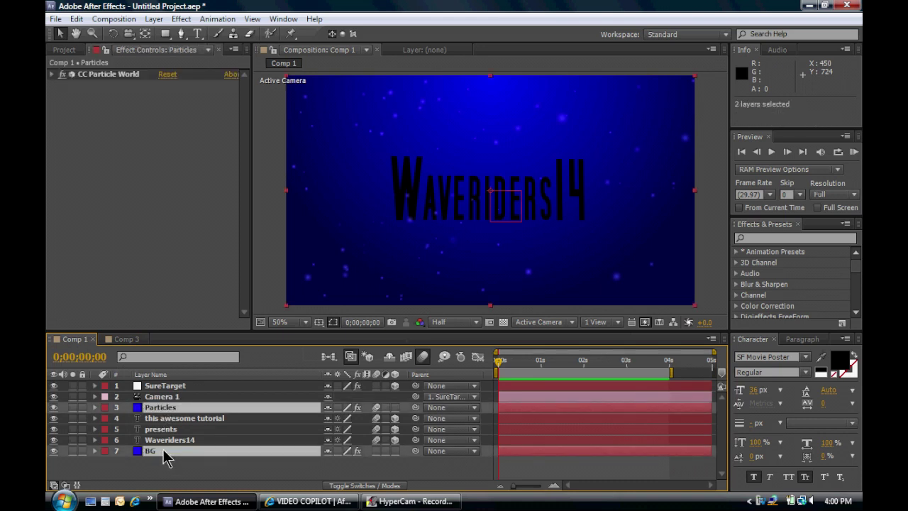
click(125, 340)
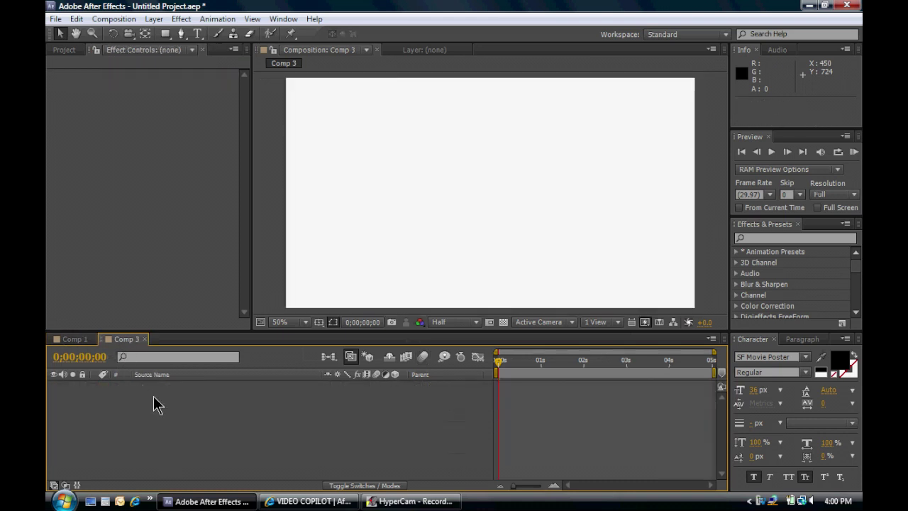
key(ctrl+v)
click(177, 388)
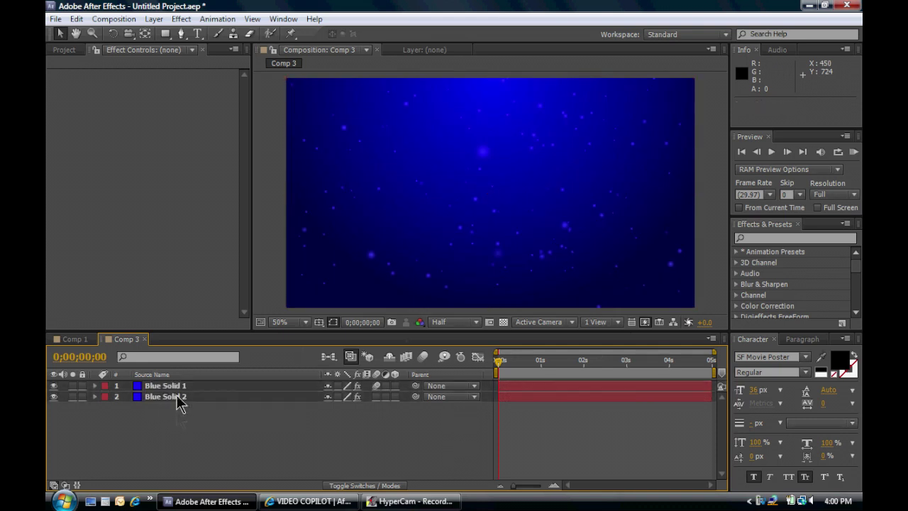
key(Return)
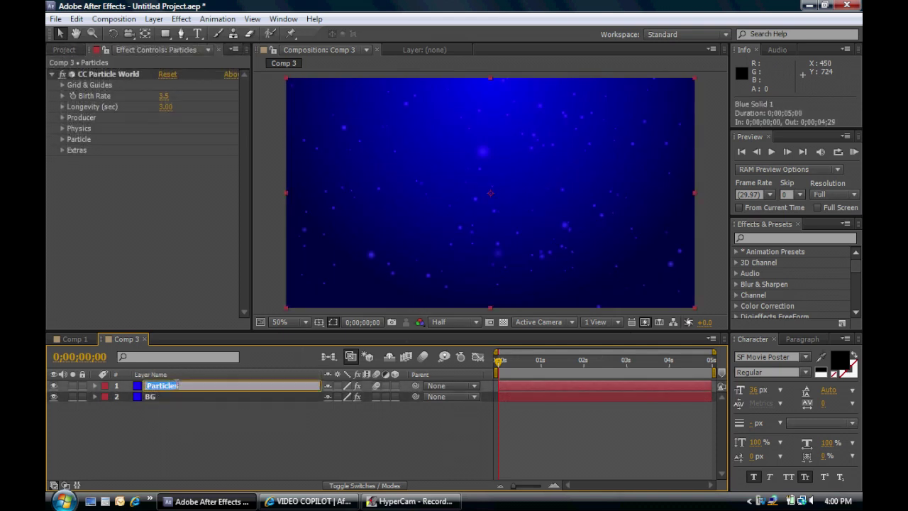
click(183, 453)
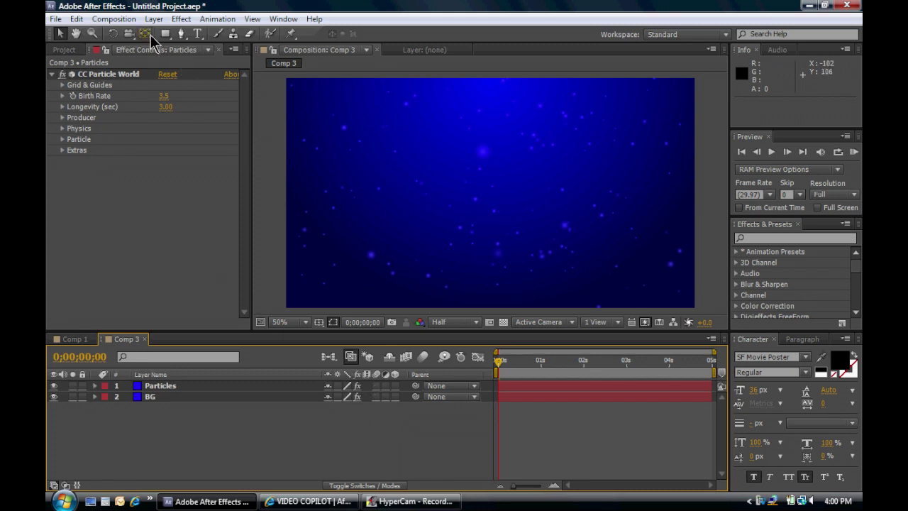
Create three stacked text layers reading ONE, TWO and THREE near the top of the frame
click(198, 34)
click(453, 126)
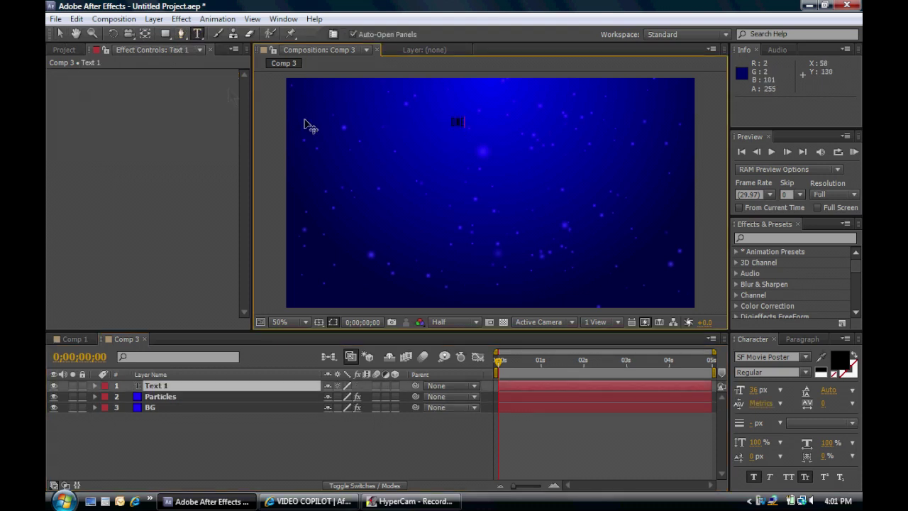
click(60, 34)
click(198, 34)
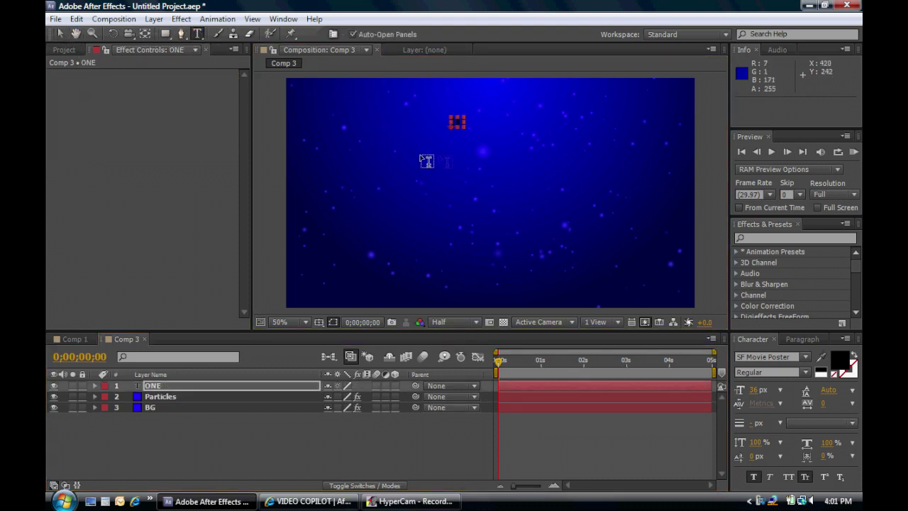
click(442, 155)
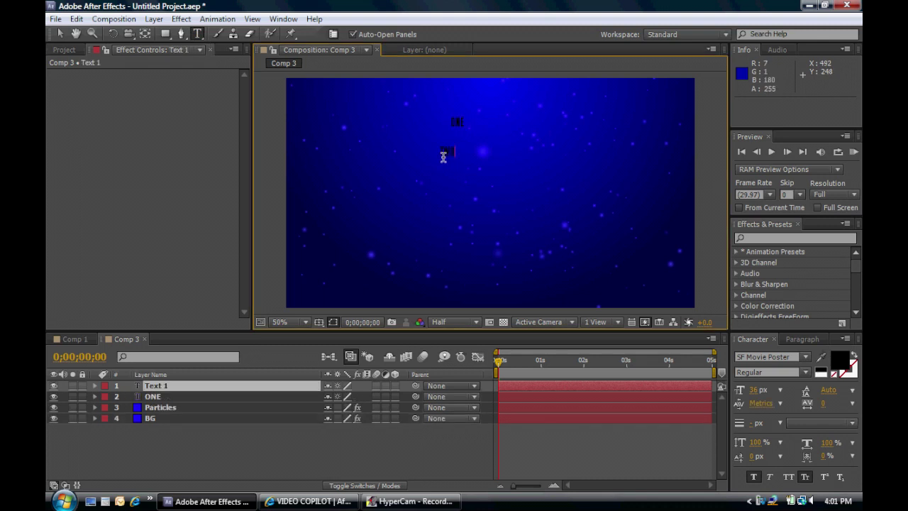
click(60, 34)
click(198, 34)
click(442, 195)
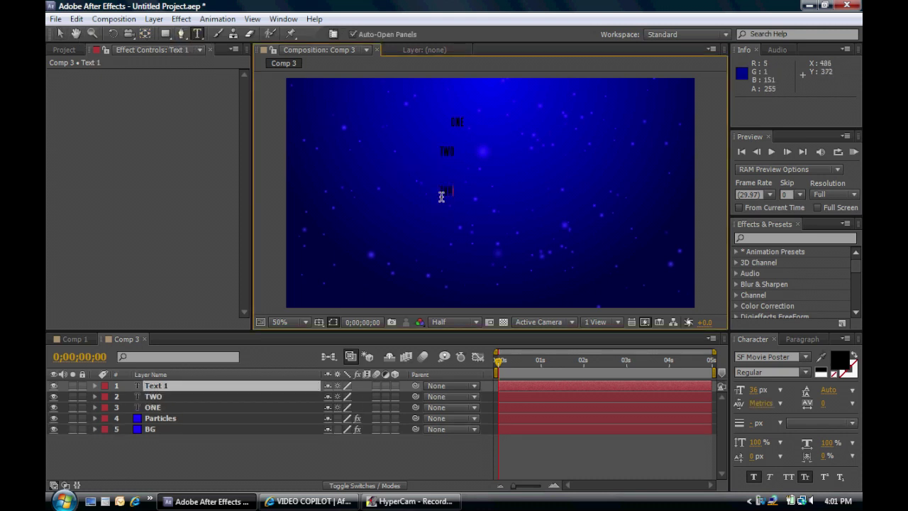
click(60, 34)
Move the Particles layer to the top of the timeline and hide it
click(460, 127)
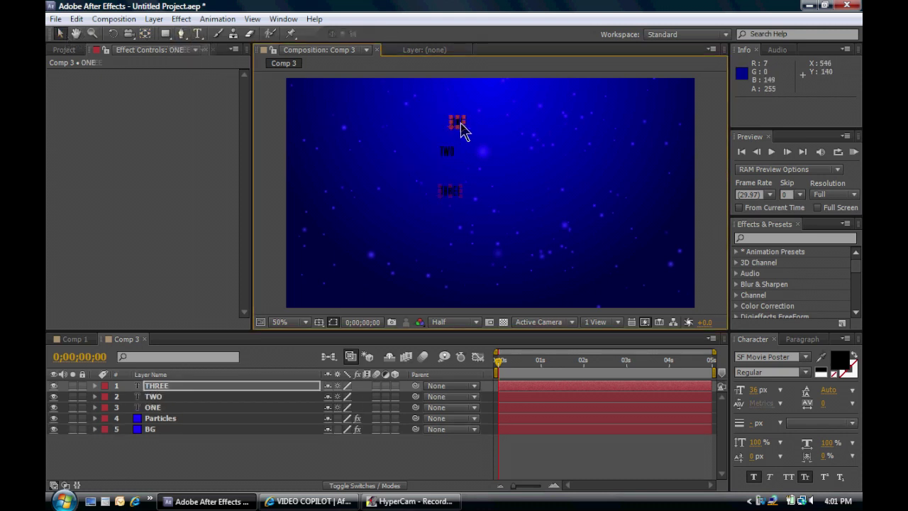
drag(163, 420, 183, 391)
click(54, 386)
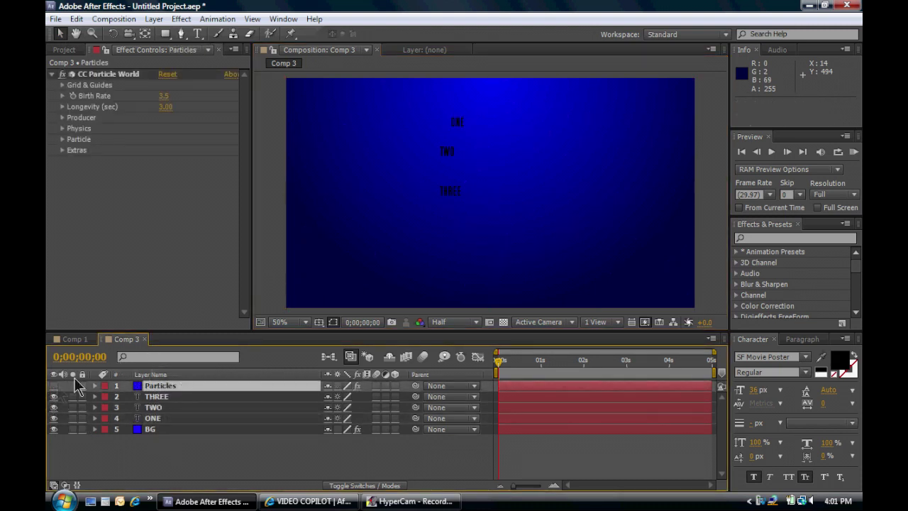
Scale ONE, TWO and THREE up to very large sizes by their corner handles
click(459, 123)
drag(463, 135, 562, 142)
click(456, 162)
drag(456, 158, 572, 164)
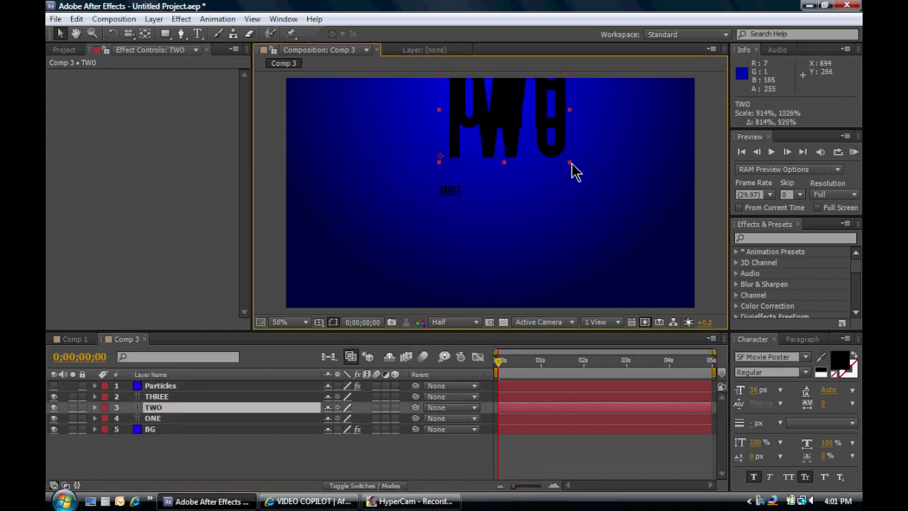
click(446, 195)
drag(462, 197, 574, 209)
Arrange the three words into a tidy vertical stack and make them 3D layers
drag(525, 168, 523, 245)
mouse_move(513, 135)
mouse_down()
mouse_move(515, 221)
mouse_move(506, 138)
mouse_move(510, 149)
mouse_up()
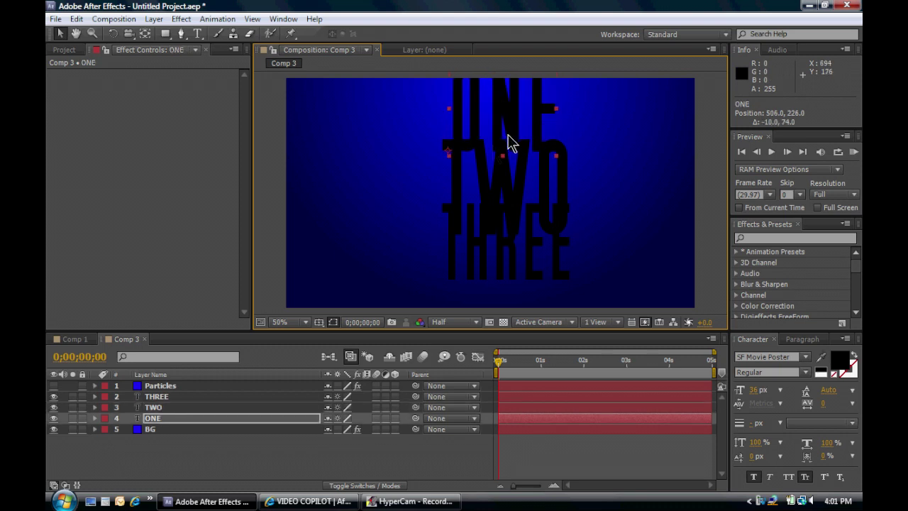
click(490, 234)
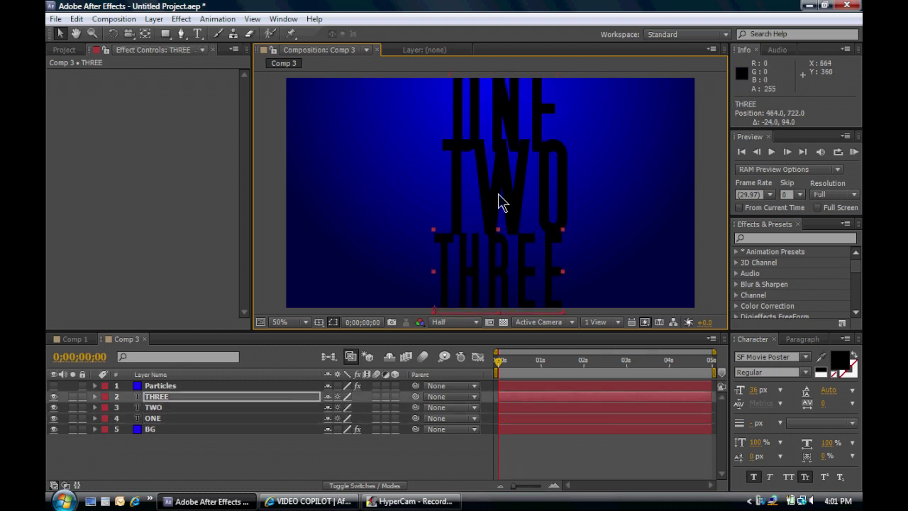
click(501, 203)
drag(497, 152, 483, 116)
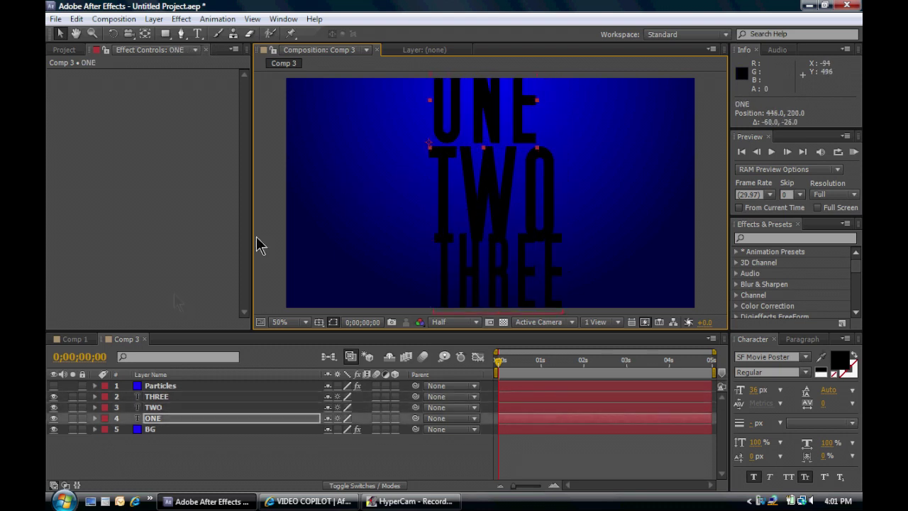
drag(398, 398, 399, 420)
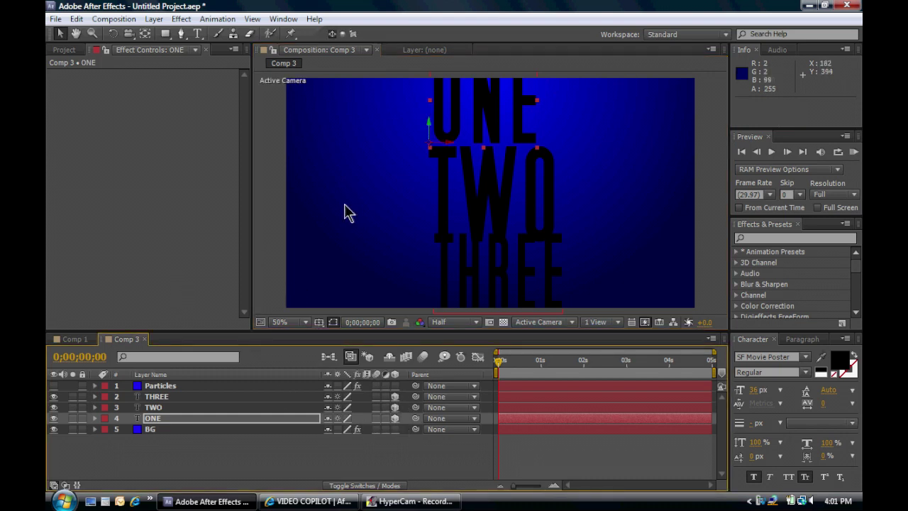
Move the anchor points of ONE, TWO and THREE to the centres of their words
click(145, 34)
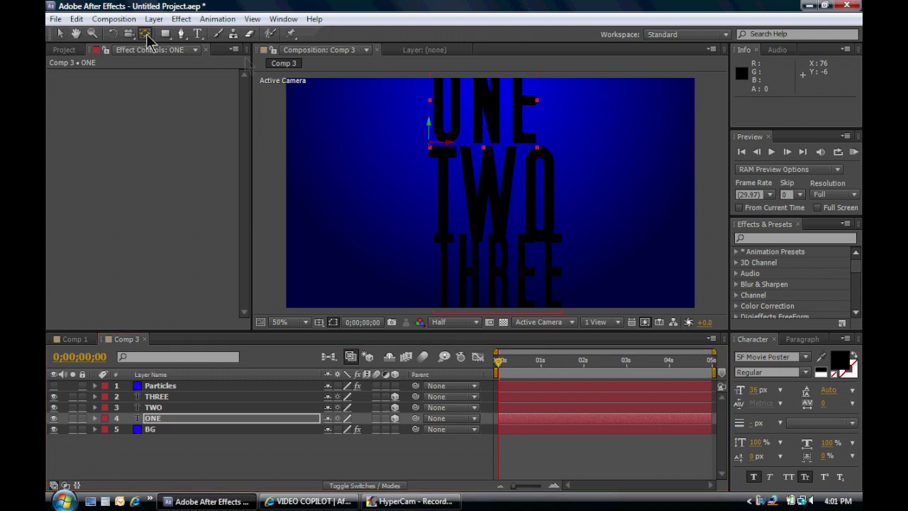
drag(431, 146, 483, 107)
click(462, 197)
drag(434, 245, 497, 197)
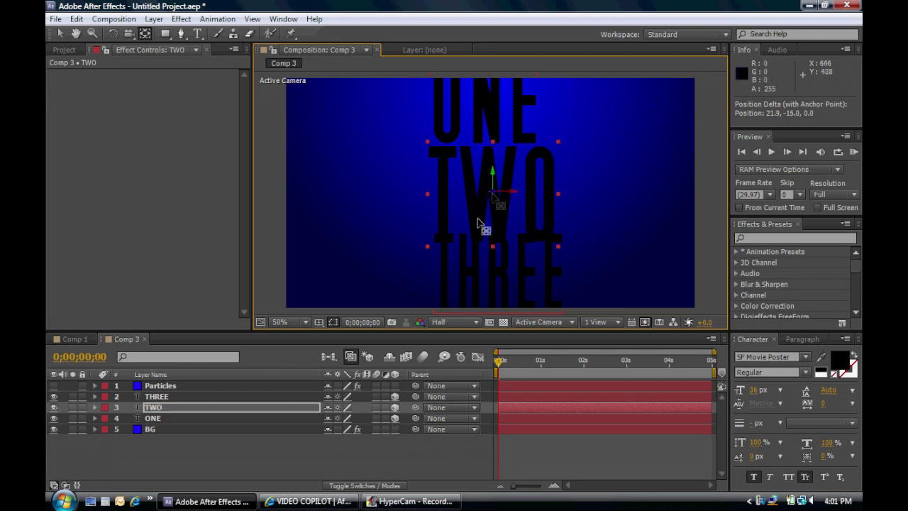
click(483, 222)
drag(434, 310, 497, 275)
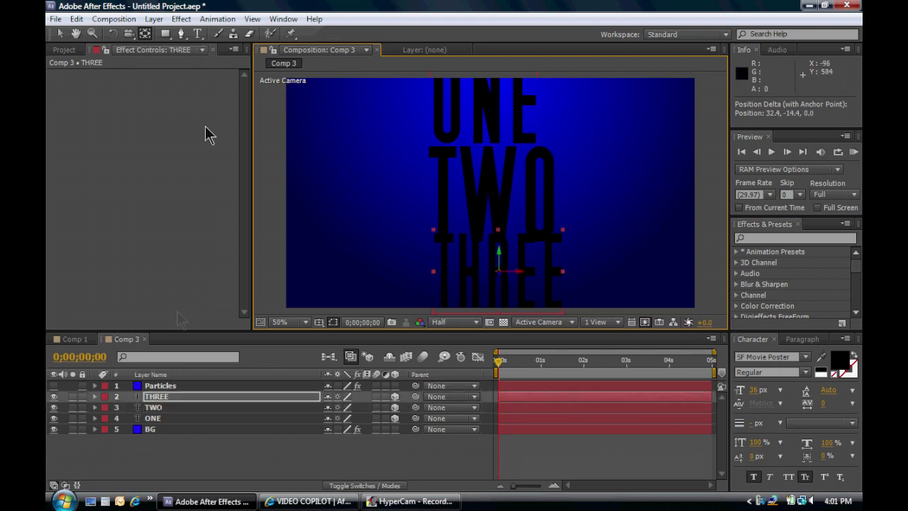
click(61, 33)
Deselect the layers and switch the 3D view to Custom View 1
click(274, 207)
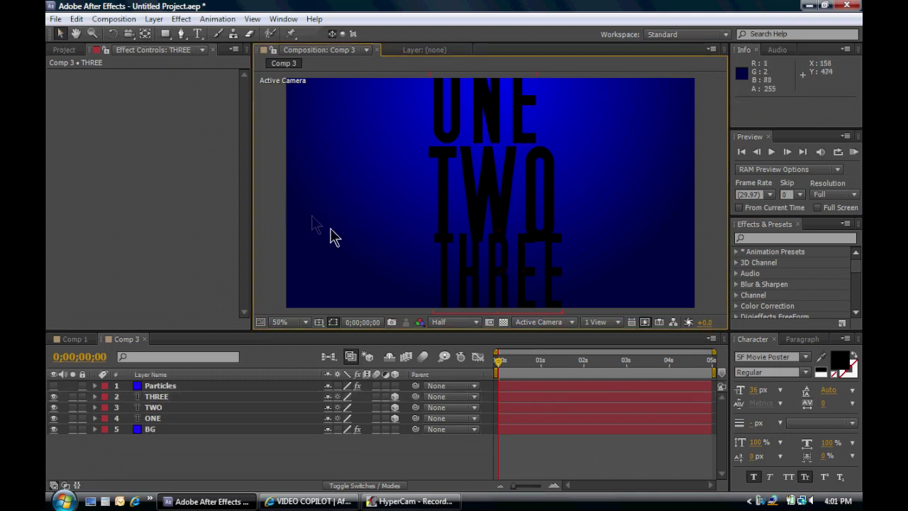
click(565, 324)
click(559, 445)
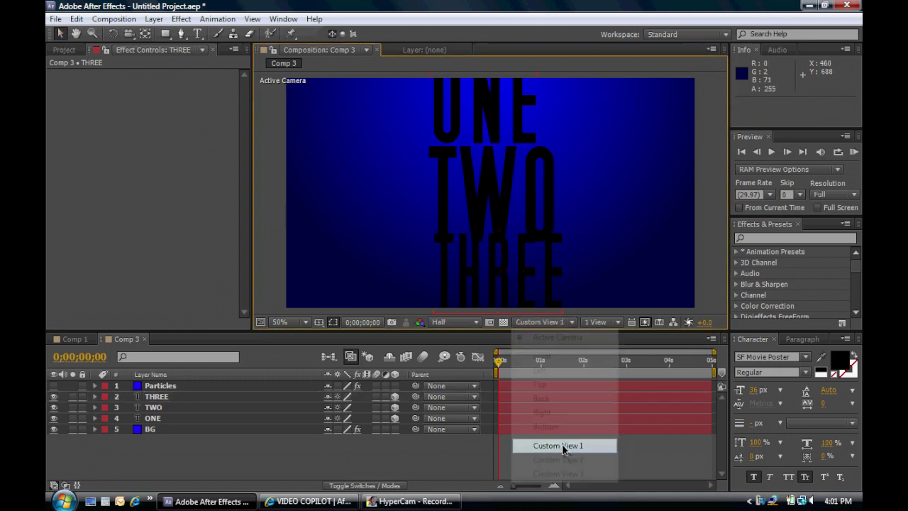
Push THREE back and sideways, and move TWO back in depth and down
click(501, 231)
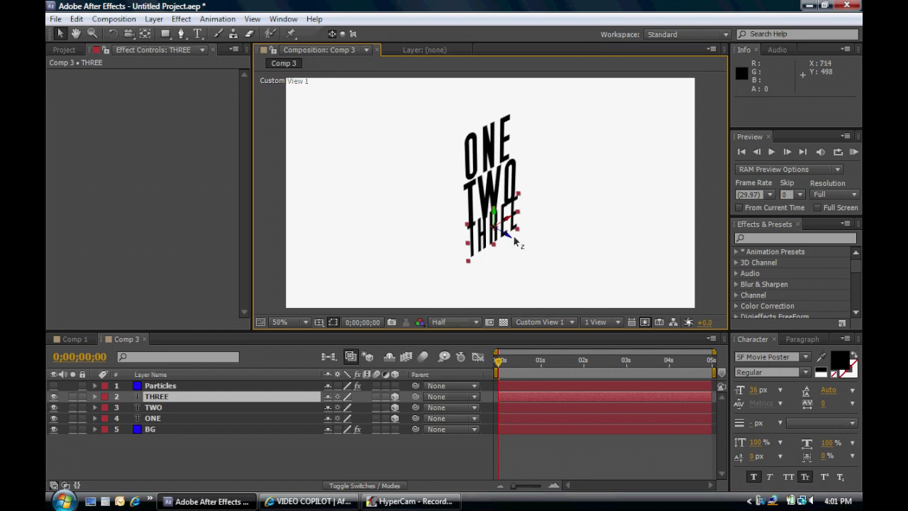
drag(509, 239, 129, 68)
drag(380, 142, 502, 7)
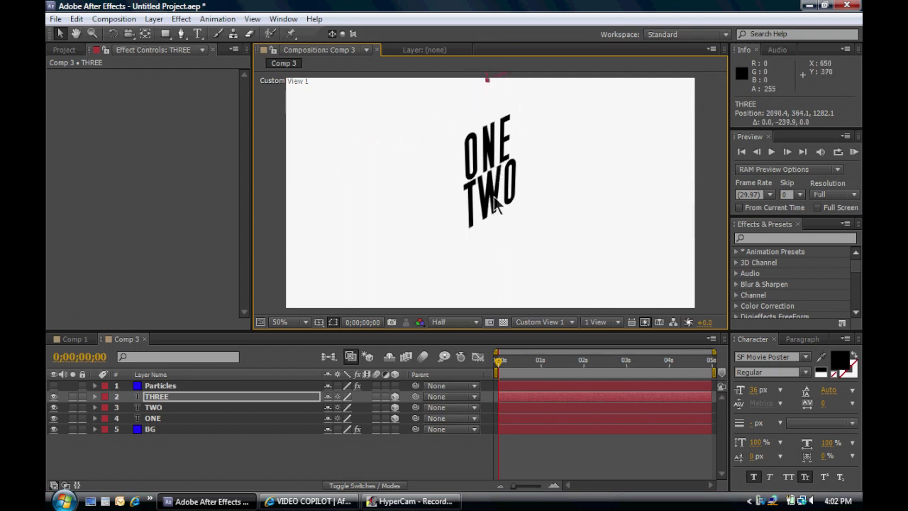
click(502, 224)
drag(512, 213, 578, 307)
drag(591, 273, 587, 293)
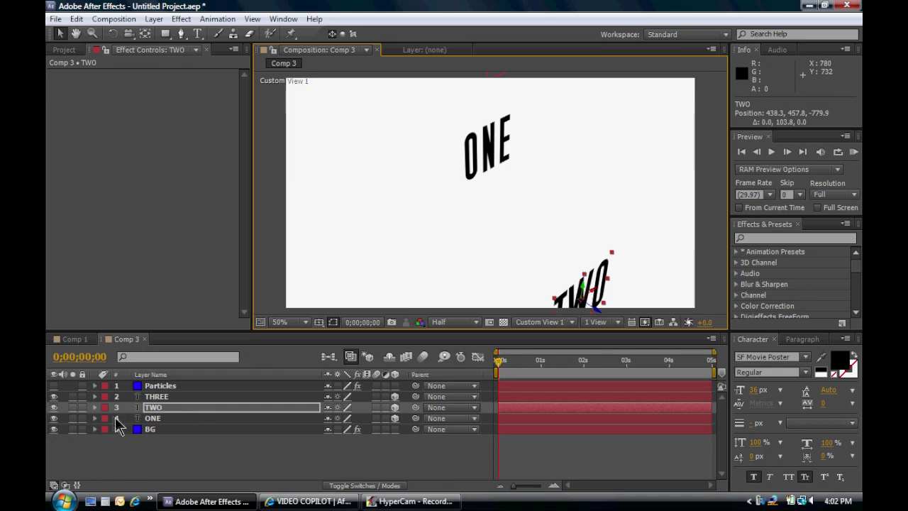
Scrub the Y Rotation of THREE and TWO so both turn sideways
click(95, 396)
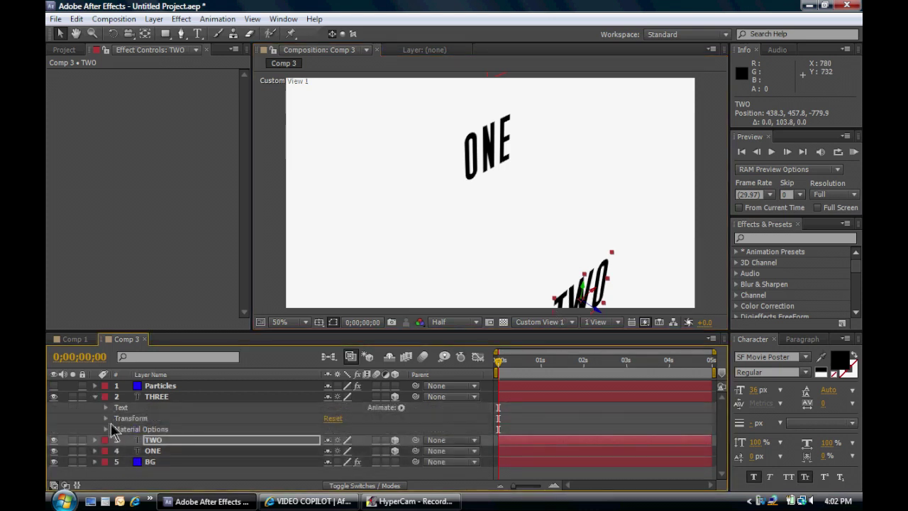
click(106, 419)
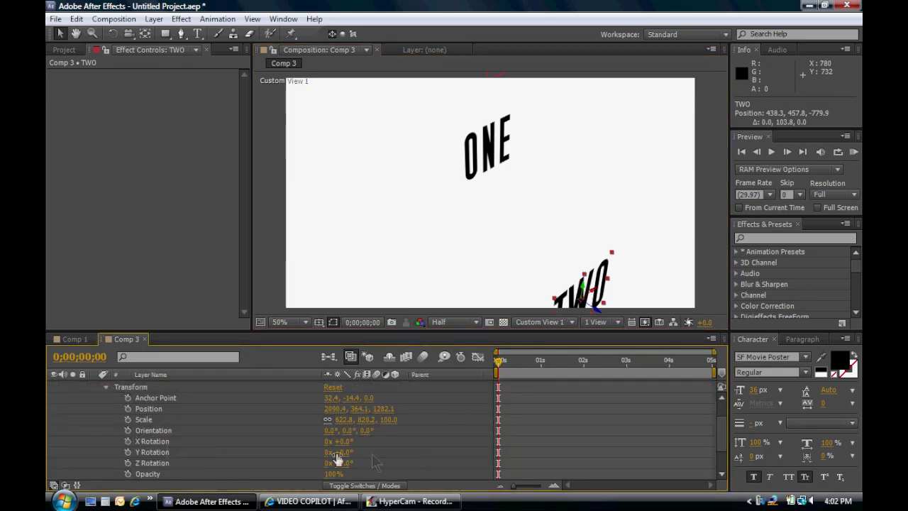
drag(345, 452, 325, 453)
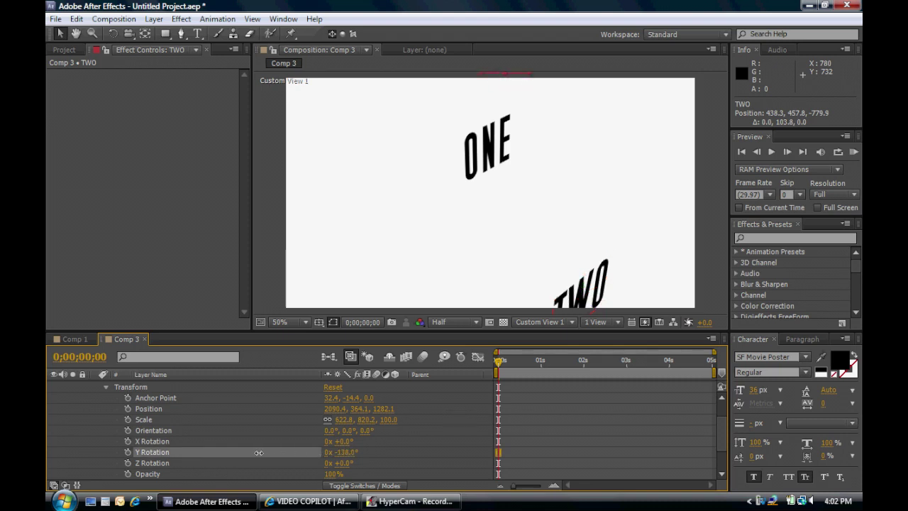
click(105, 387)
click(95, 396)
click(96, 408)
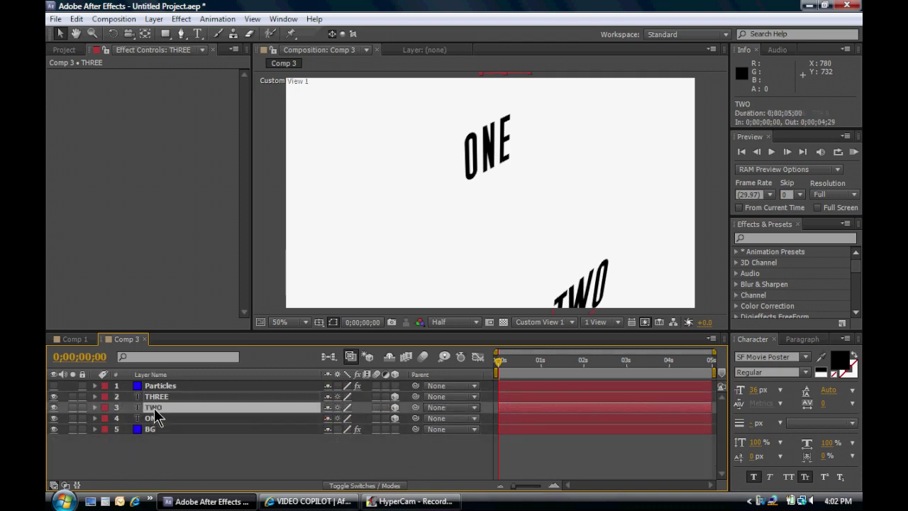
click(95, 407)
click(107, 429)
drag(335, 452, 289, 455)
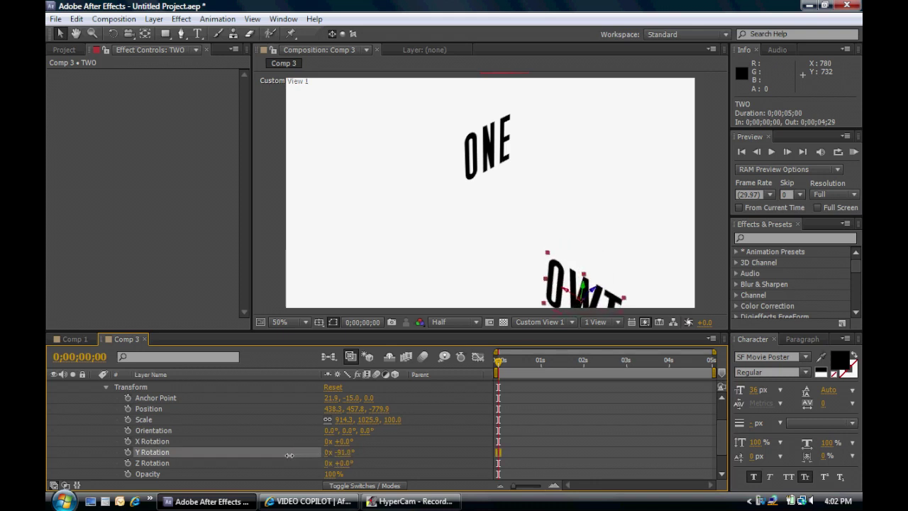
Switch to the Active Camera view and move TWO off the left of the frame
click(564, 323)
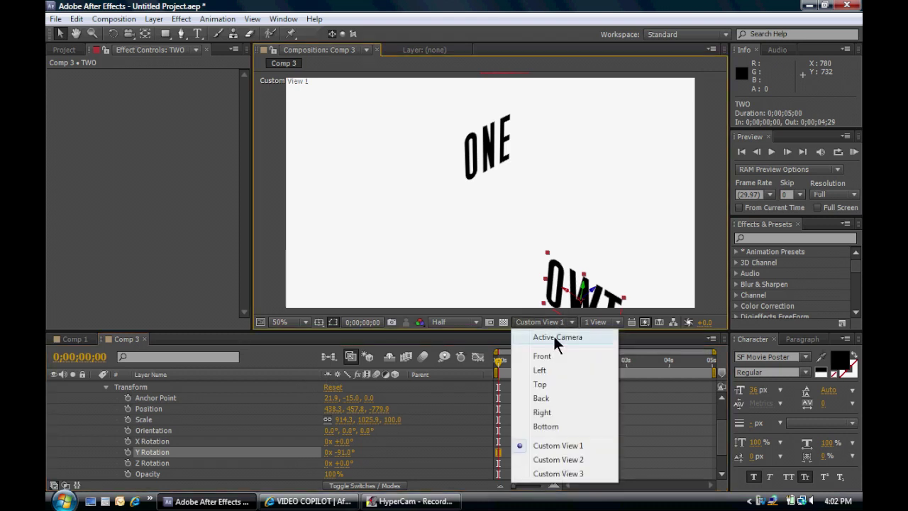
click(553, 333)
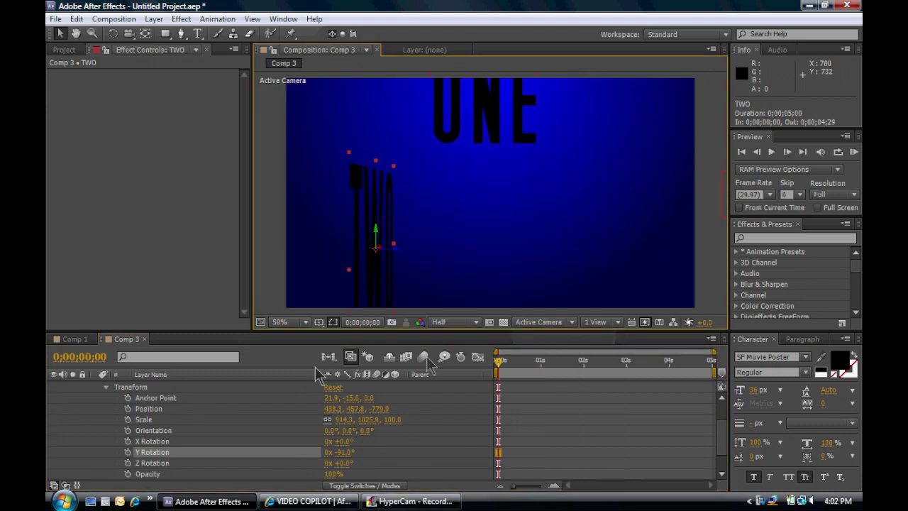
click(105, 387)
click(96, 408)
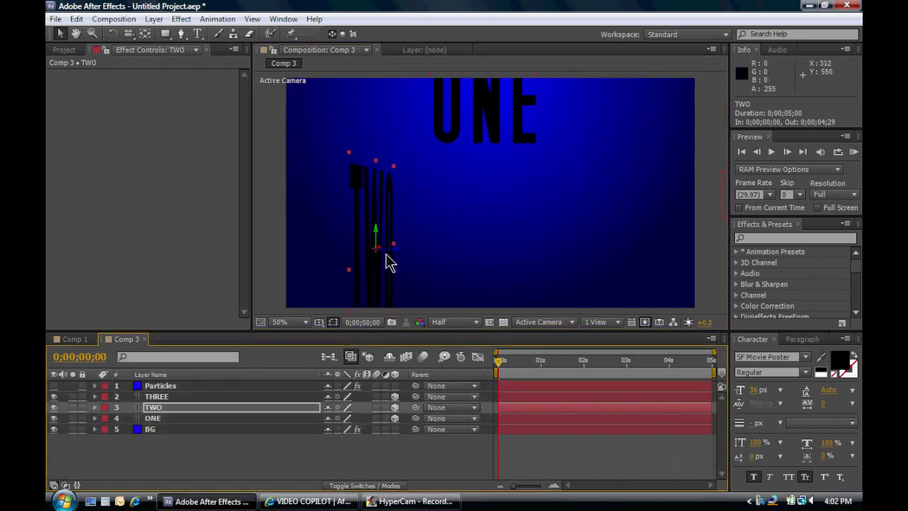
drag(396, 256, 123, 254)
scroll(395, 270, down, 3)
scroll(408, 263, down, 2)
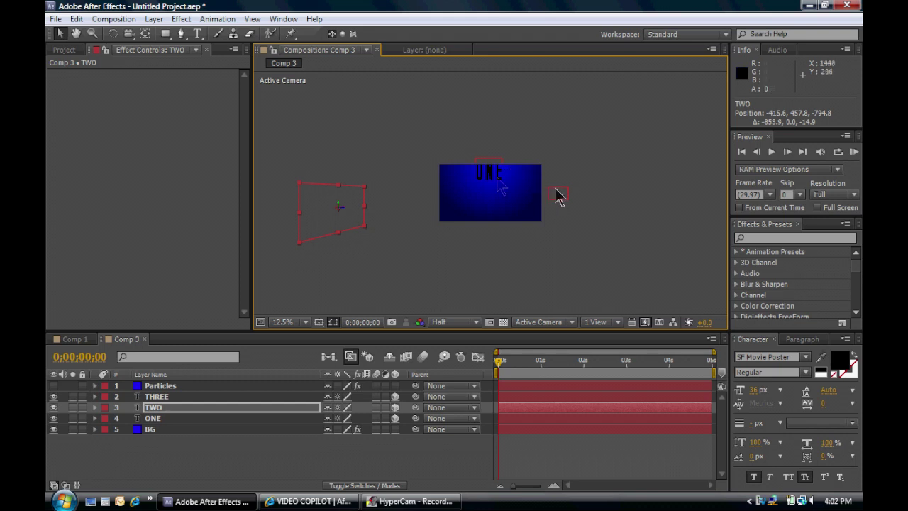
Lower ONE toward the centre of the camera frame
drag(488, 176, 488, 197)
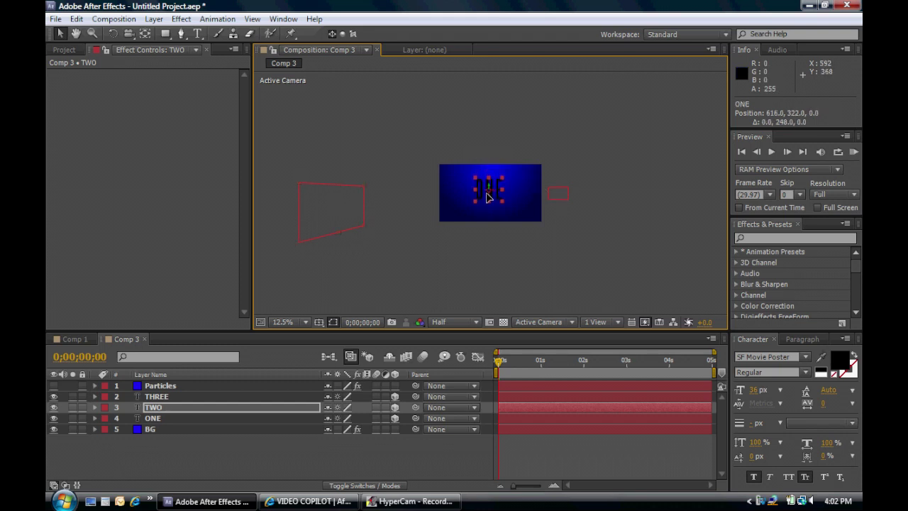
click(426, 244)
scroll(418, 246, up, 4)
scroll(414, 241, down, 2)
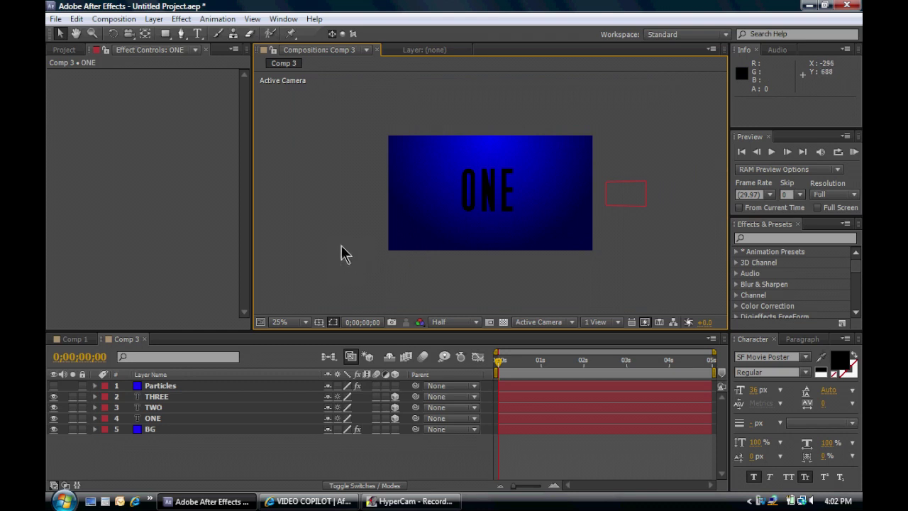
click(154, 19)
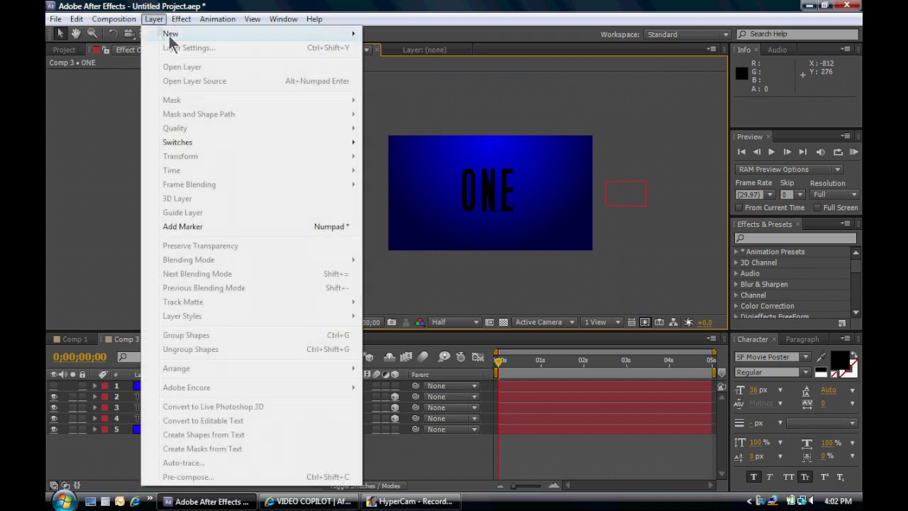
mouse_move(329, 33)
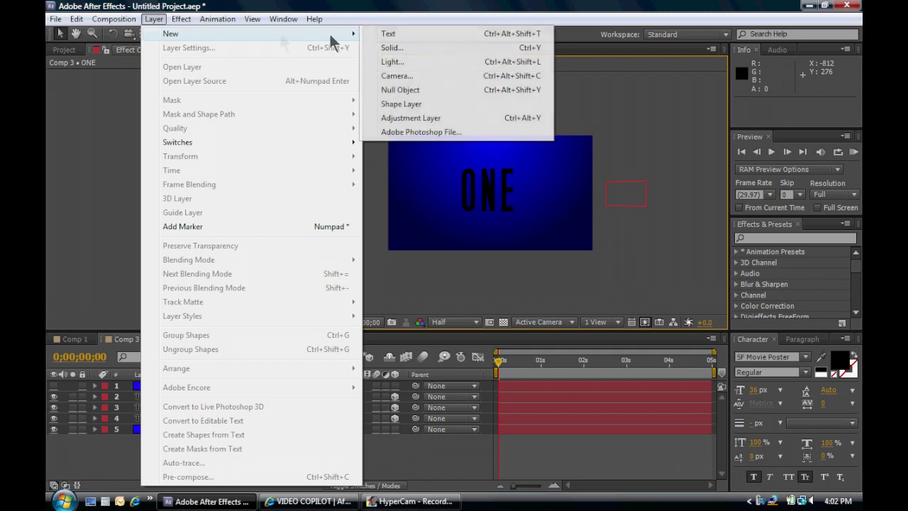
click(399, 76)
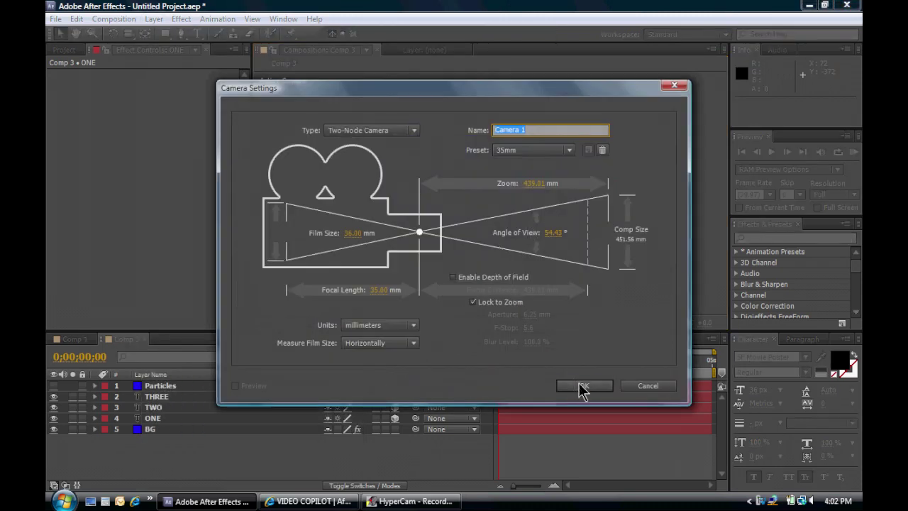
click(582, 387)
click(153, 19)
mouse_move(287, 32)
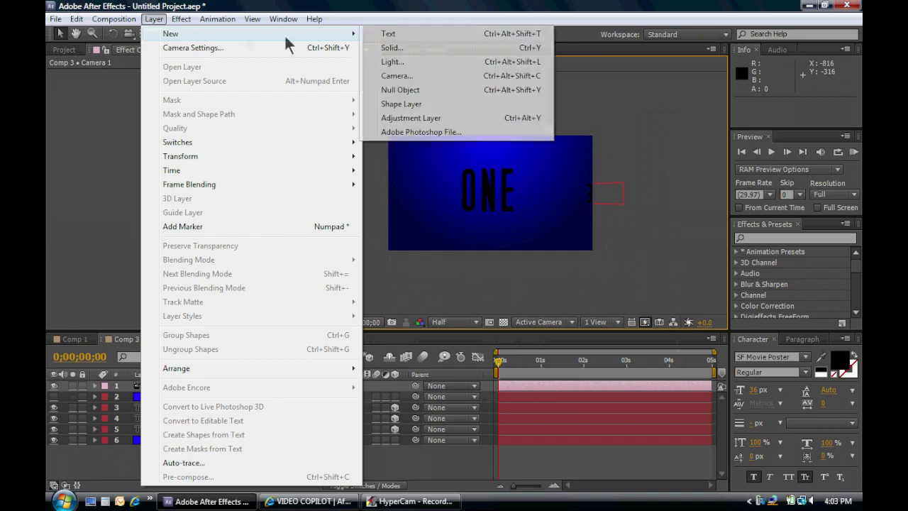
click(401, 89)
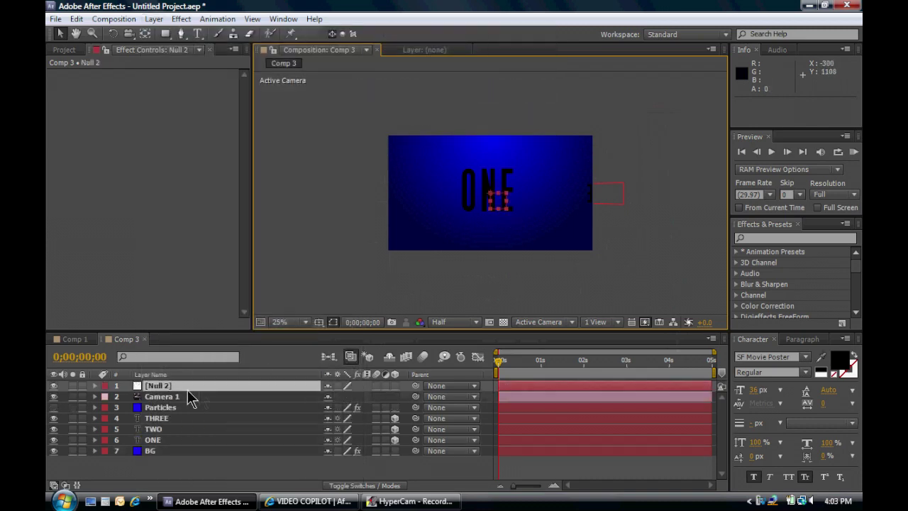
double_click(166, 384)
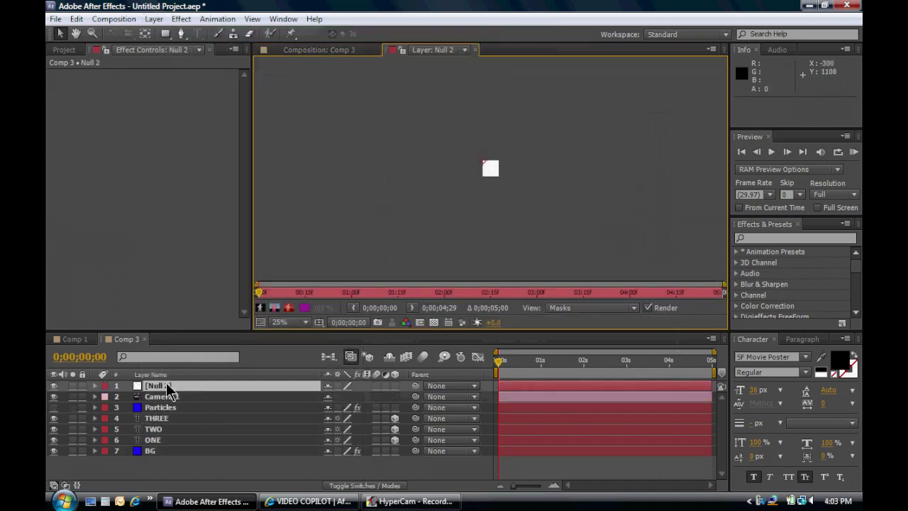
key(t)
key(g)
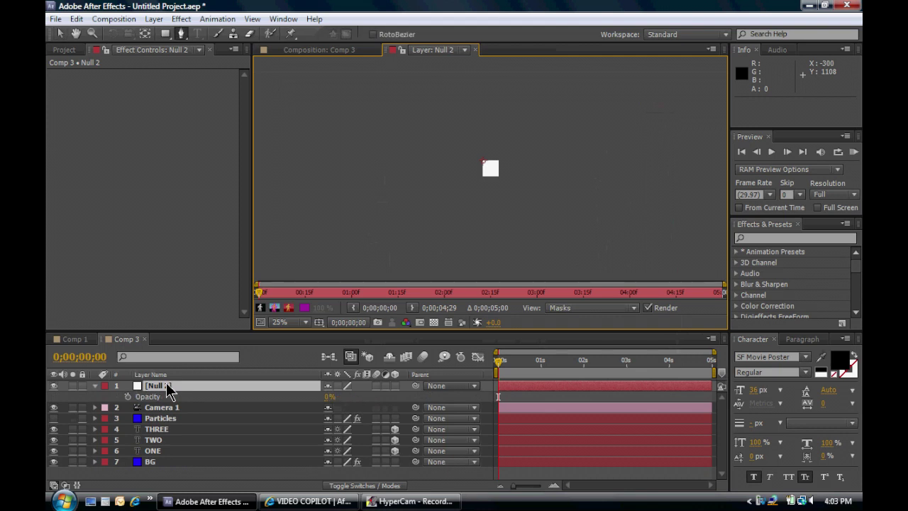
click(167, 392)
click(95, 386)
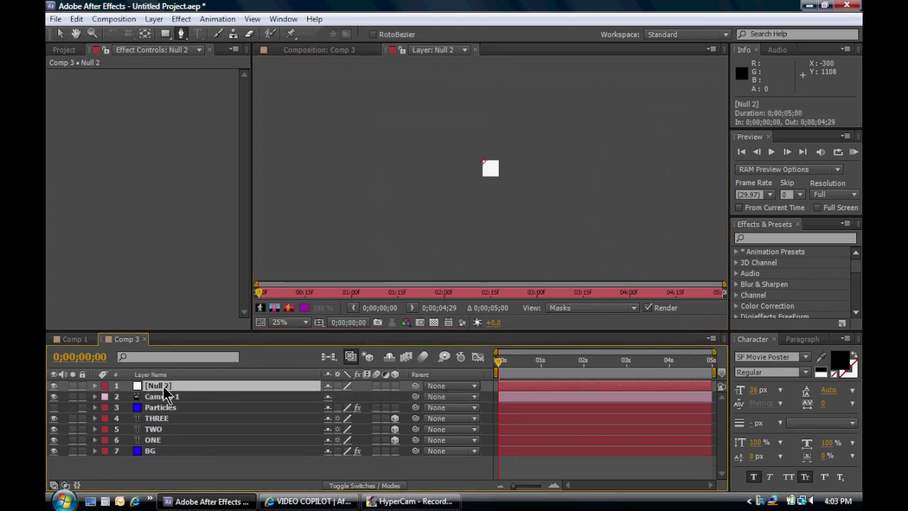
key(Delete)
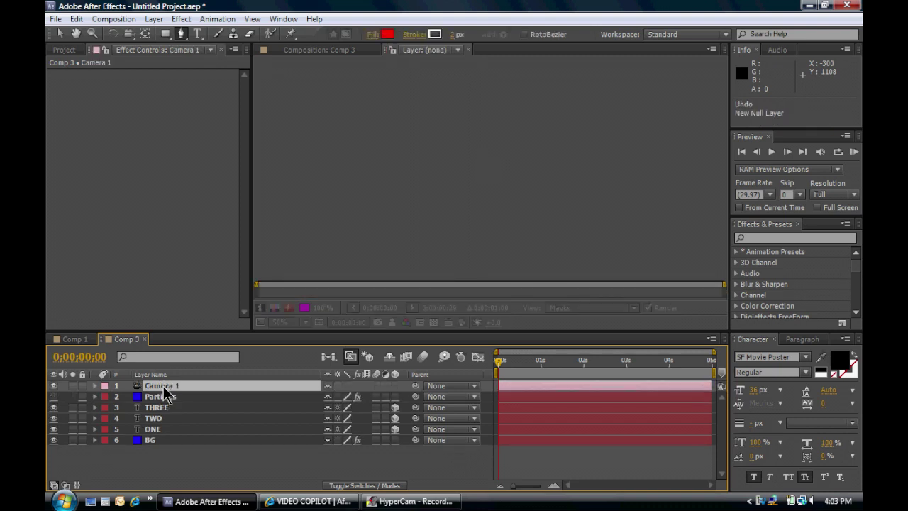
key(Delete)
key(KP_4)
key(KP_3)
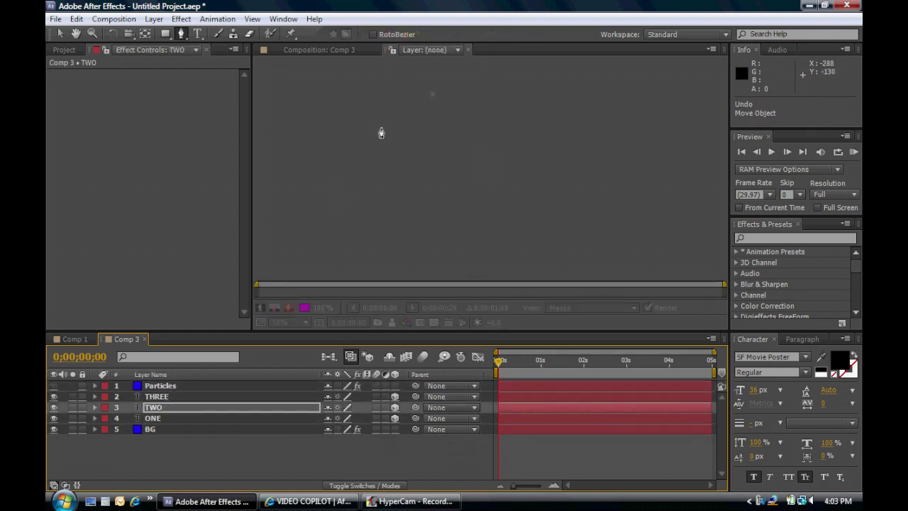
click(469, 51)
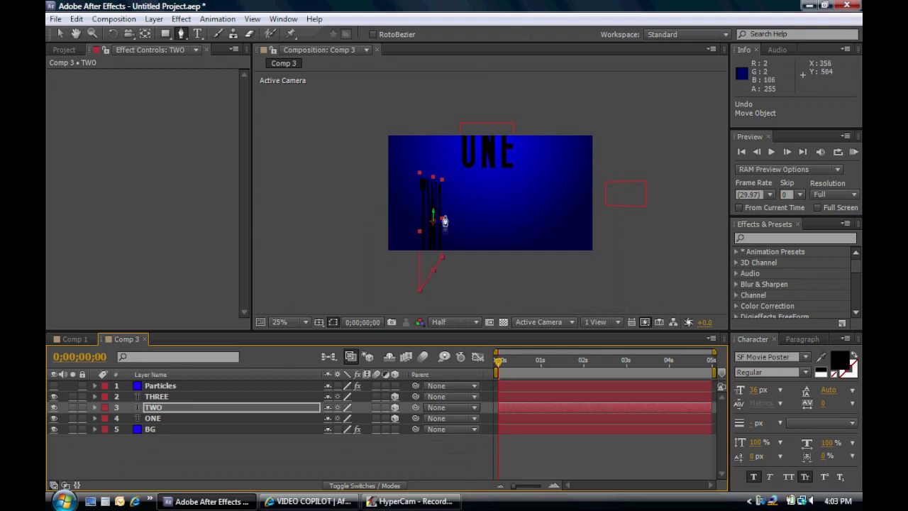
click(61, 34)
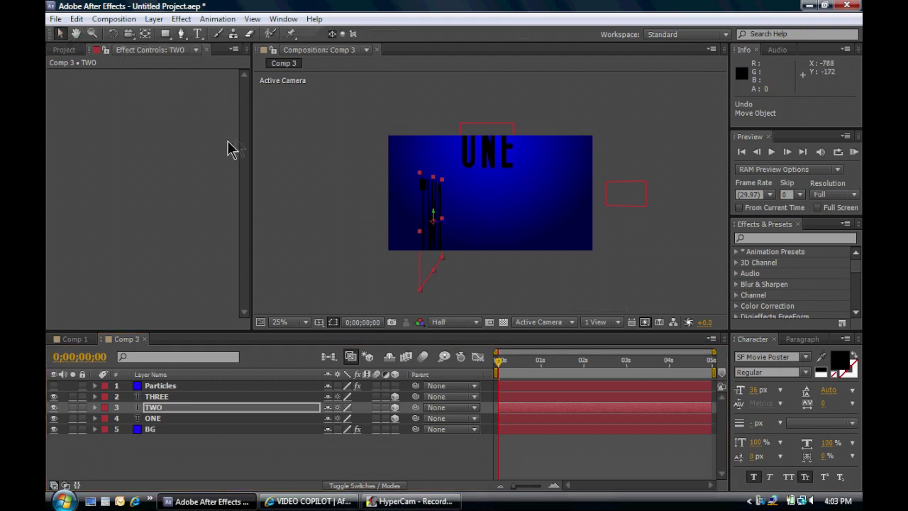
click(302, 217)
key(period)
key(comma)
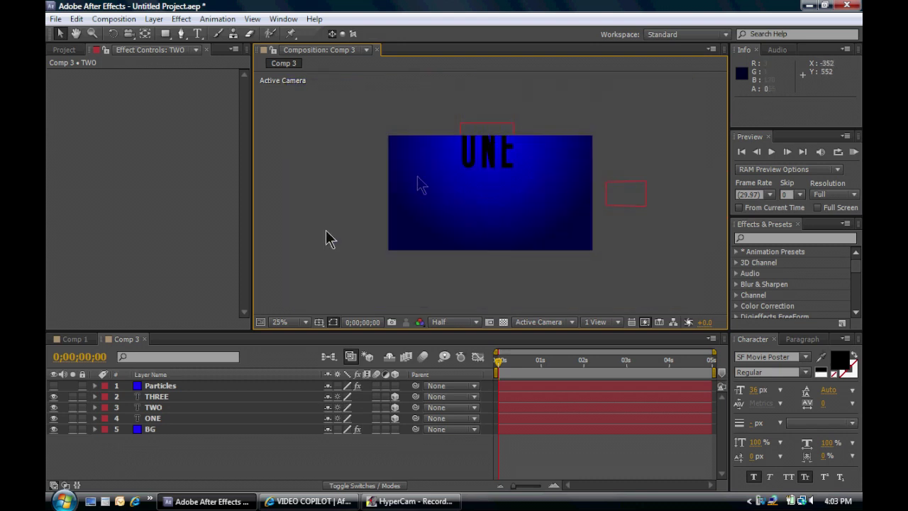
drag(482, 158, 485, 195)
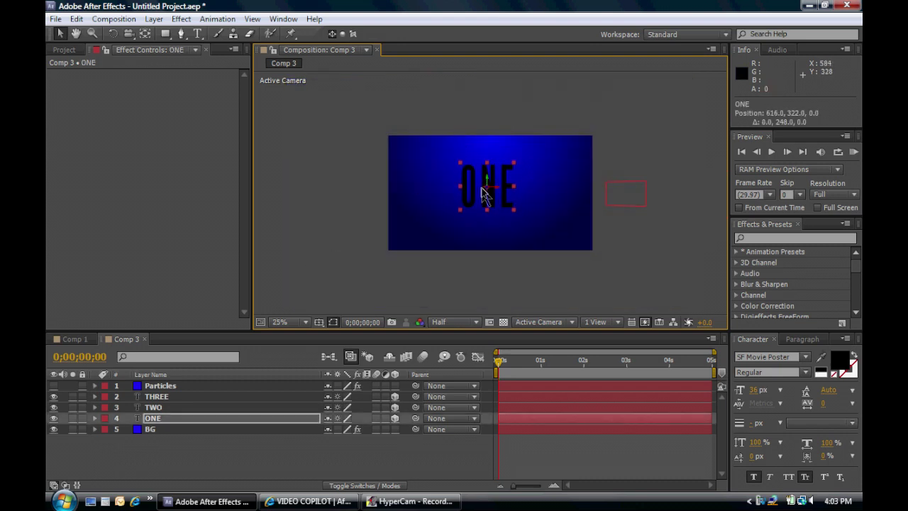
click(155, 19)
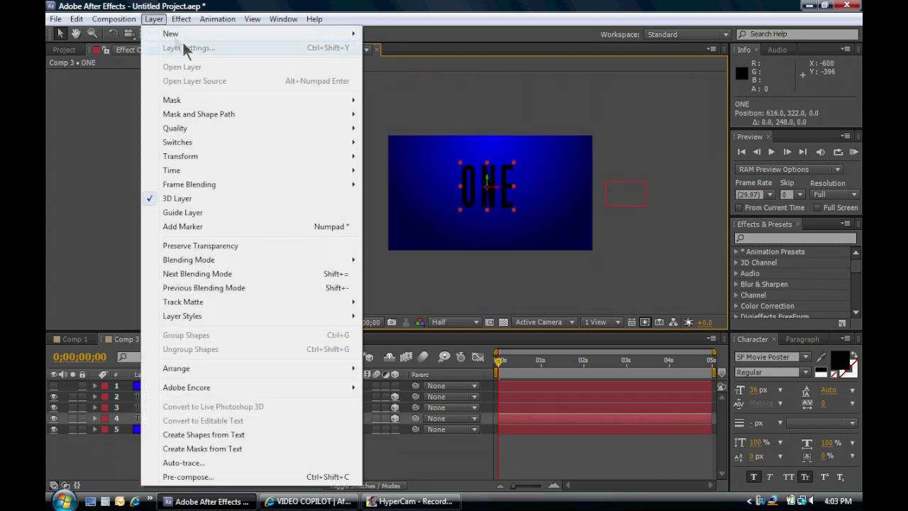
Add a new camera, Camera 1, to Comp 3
mouse_move(298, 34)
click(391, 74)
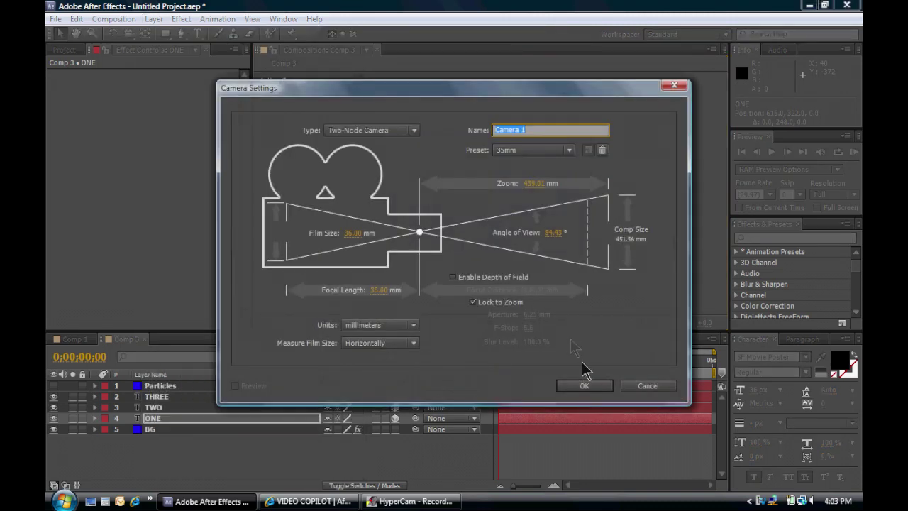
click(580, 387)
Add a null object named SureTarget and parent Camera 1 to it
click(155, 19)
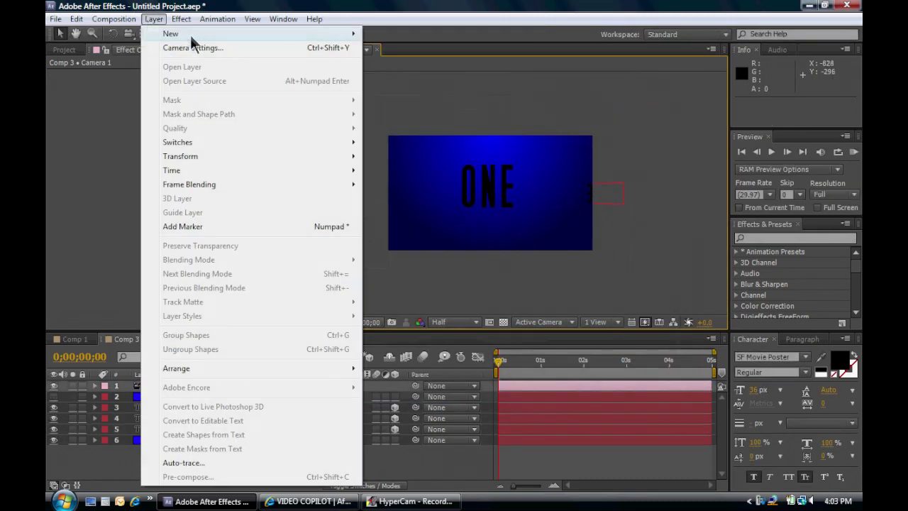
mouse_move(189, 32)
click(412, 90)
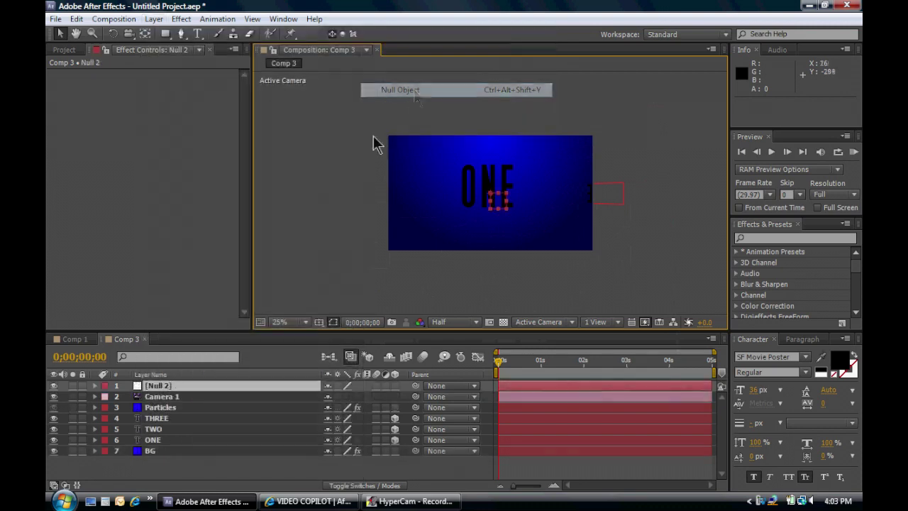
key(Return)
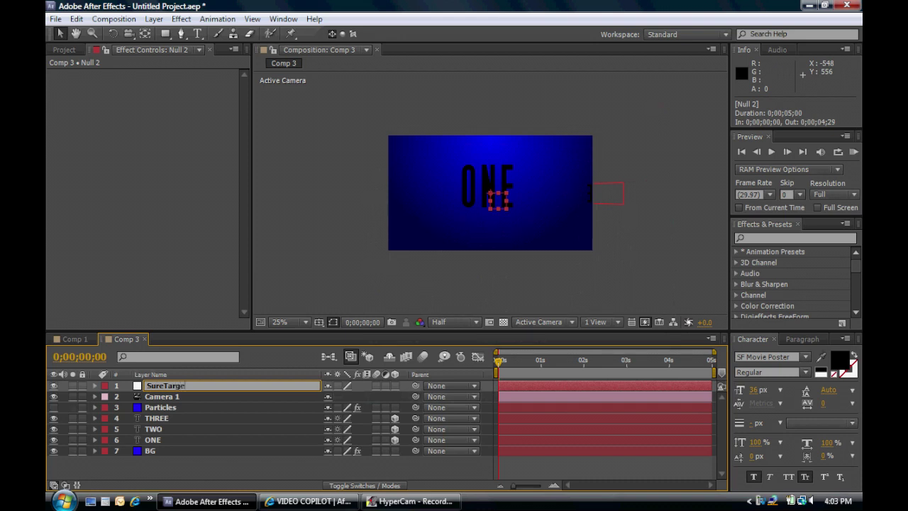
key(Return)
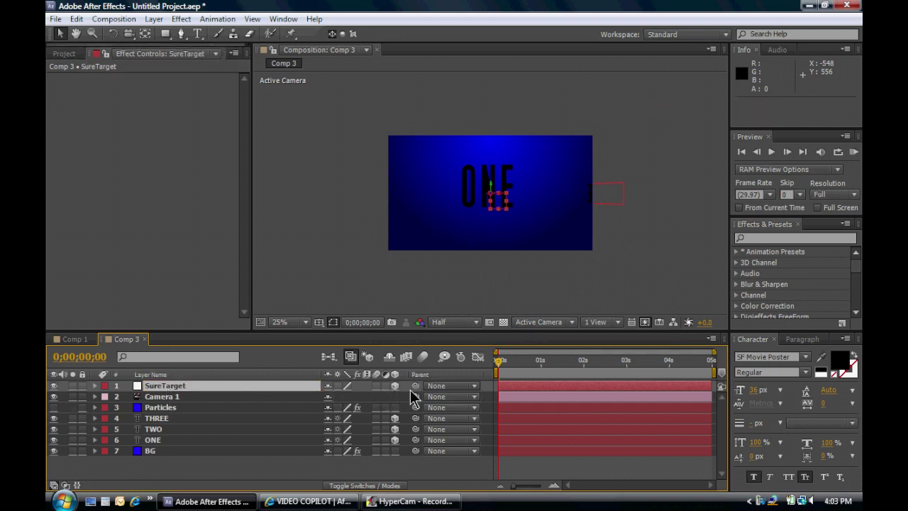
drag(416, 397, 169, 386)
Apply the VideoCopilot SureTarget 1.5.1 animation preset to the null layer
click(736, 252)
scroll(763, 268, down, 4)
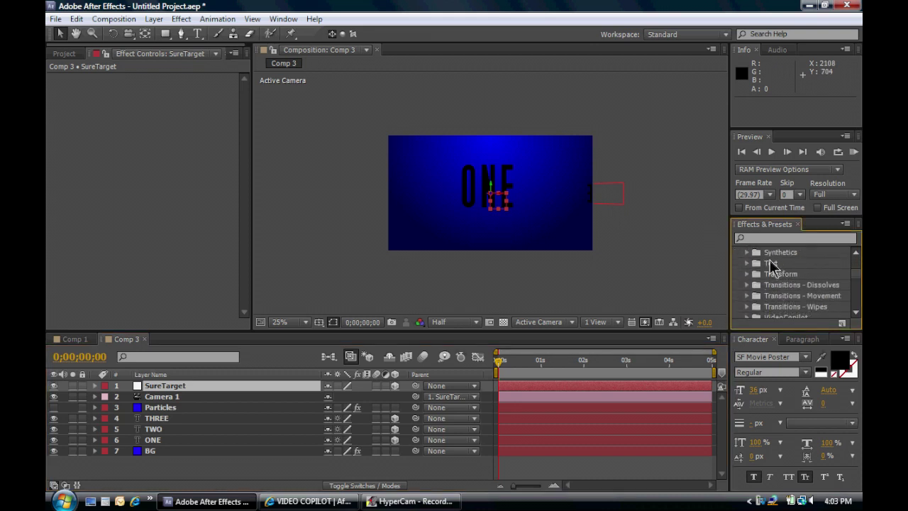
click(747, 289)
scroll(745, 288, down, 8)
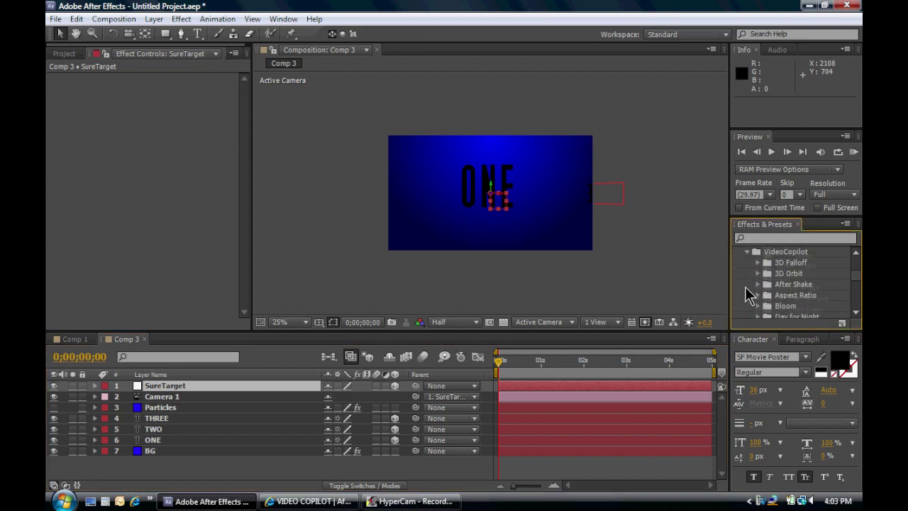
click(757, 301)
drag(810, 311, 179, 392)
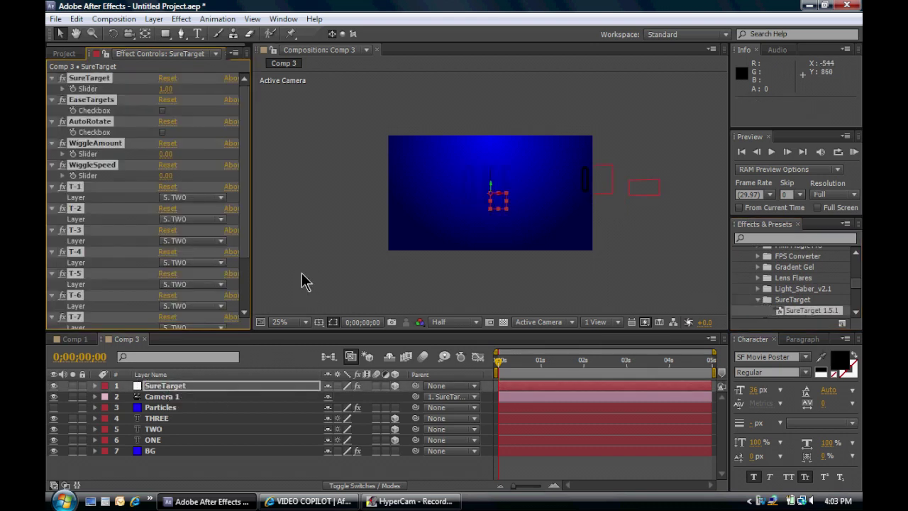
Enable EaseTargets and AutoRotate in the SureTarget effect
click(163, 111)
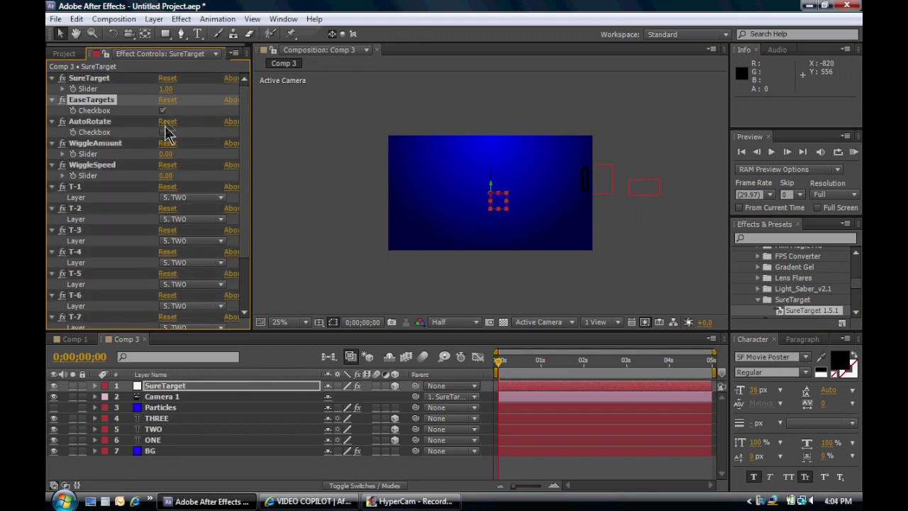
click(164, 132)
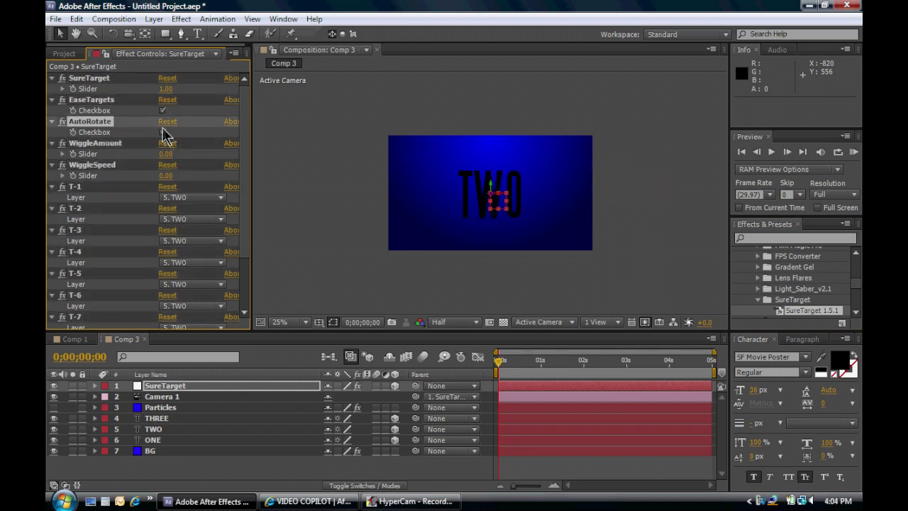
click(114, 111)
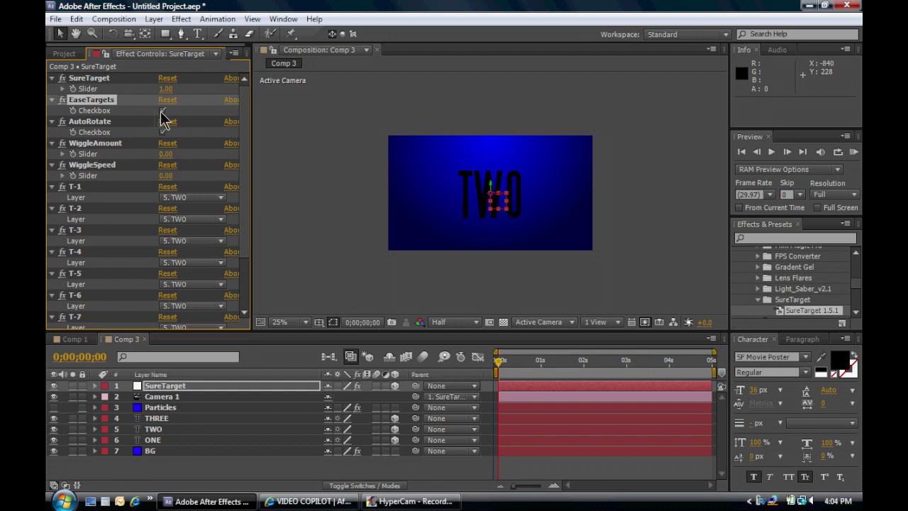
Set SureTarget targets T-1 to ONE, T-2 to TWO and T-3 to THREE
click(206, 198)
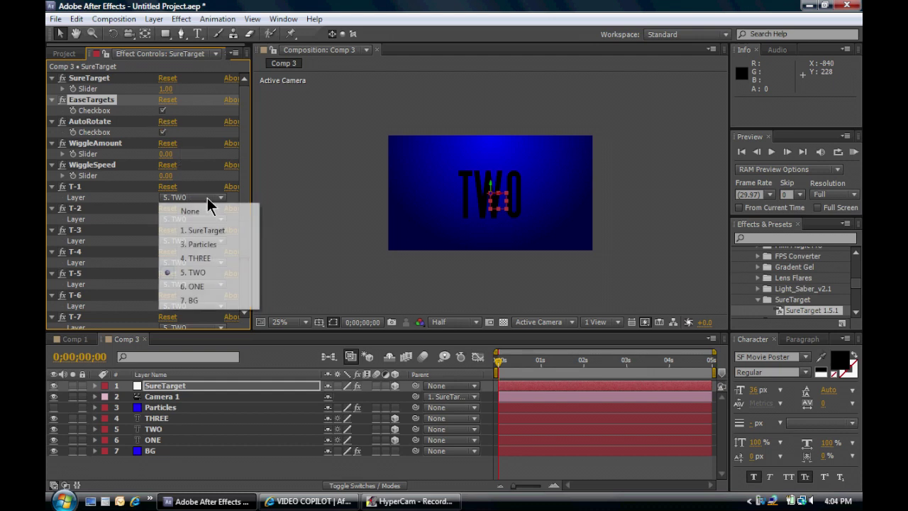
click(212, 285)
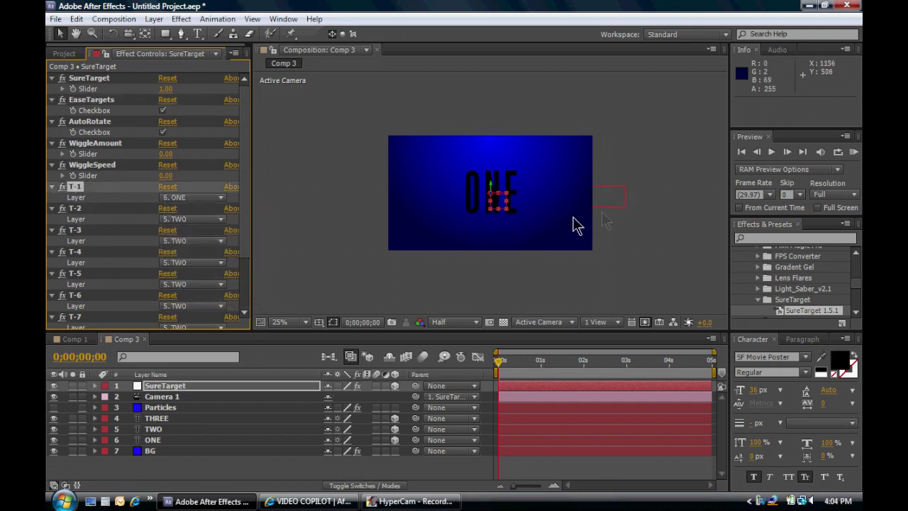
drag(608, 205, 617, 205)
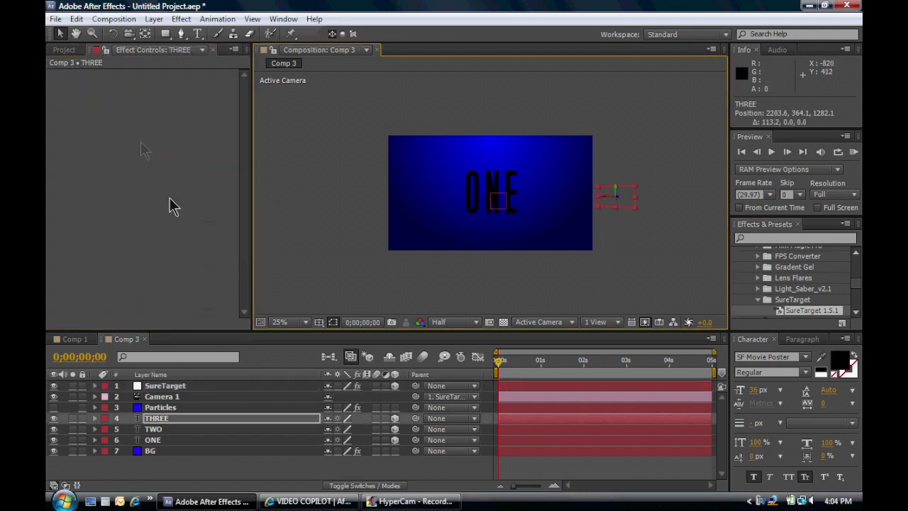
click(167, 388)
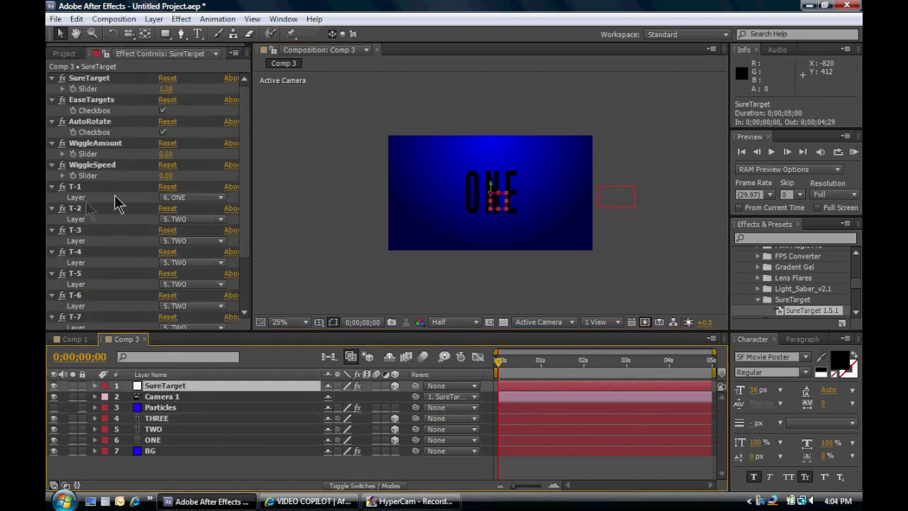
click(219, 220)
click(198, 284)
click(204, 241)
click(201, 301)
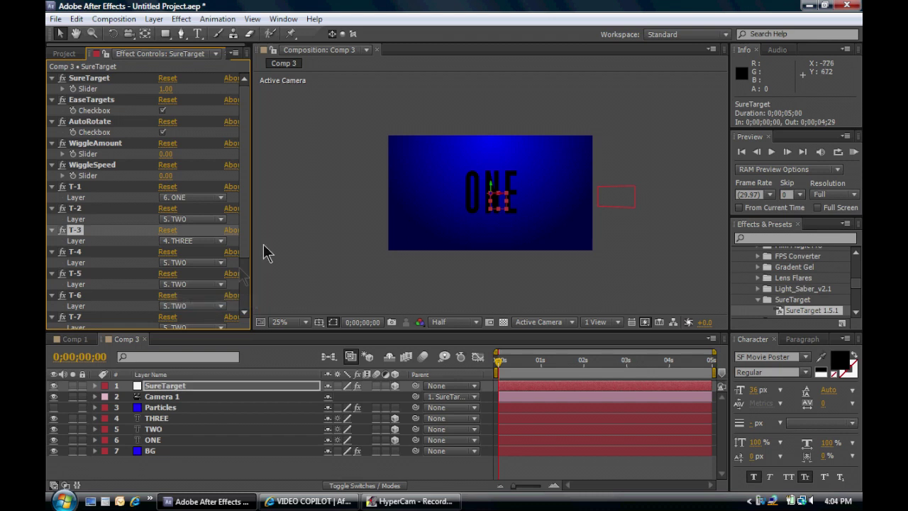
click(281, 227)
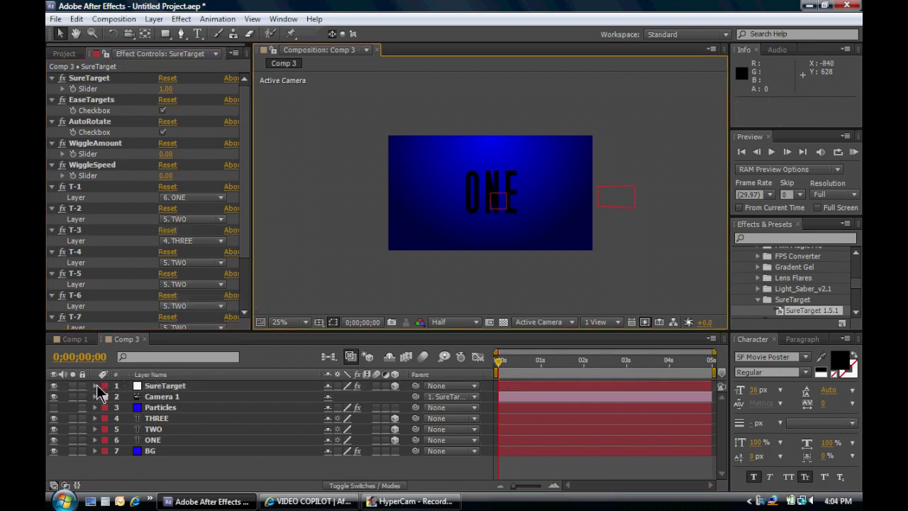
Set a SureTarget Slider keyframe at 0s and move the time to about 1s
mouse_move(500, 363)
mouse_down()
mouse_move(574, 365)
mouse_move(497, 361)
mouse_up()
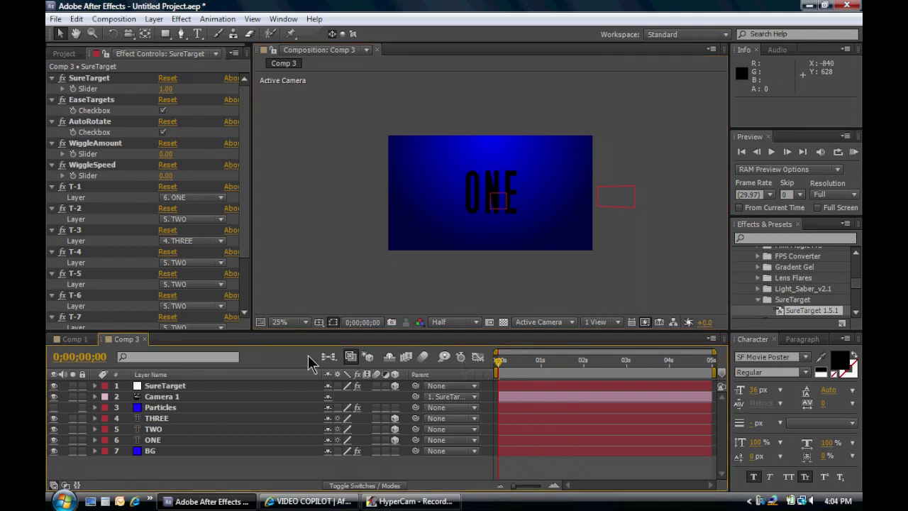
click(94, 385)
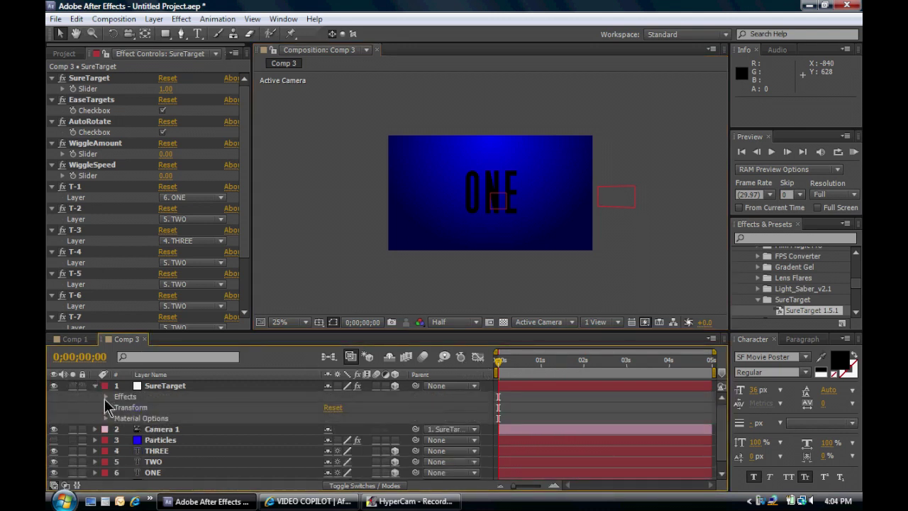
click(106, 397)
click(117, 398)
click(139, 408)
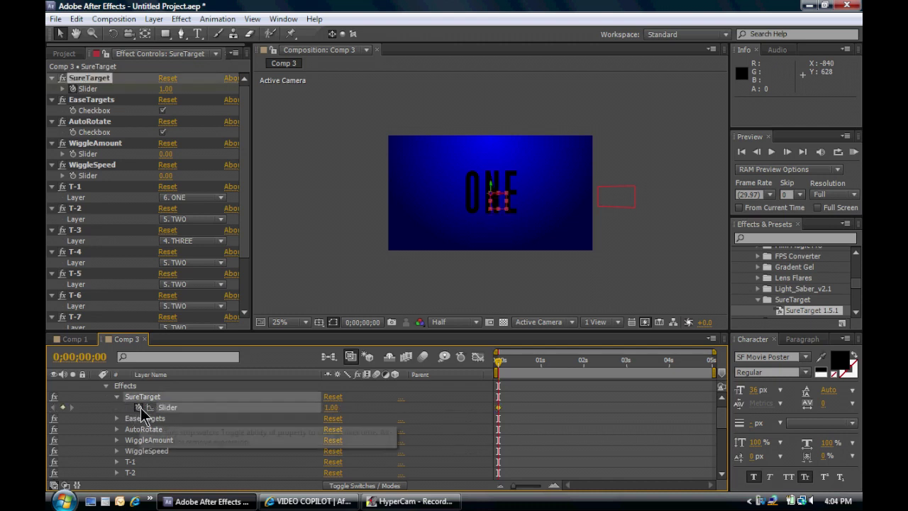
drag(500, 363, 542, 369)
Keyframe the Slider at 1 (1s), 2 (1;15, 2;15) and 3 (3s, 4s), ending the work area at 4s
click(62, 407)
drag(539, 365, 562, 366)
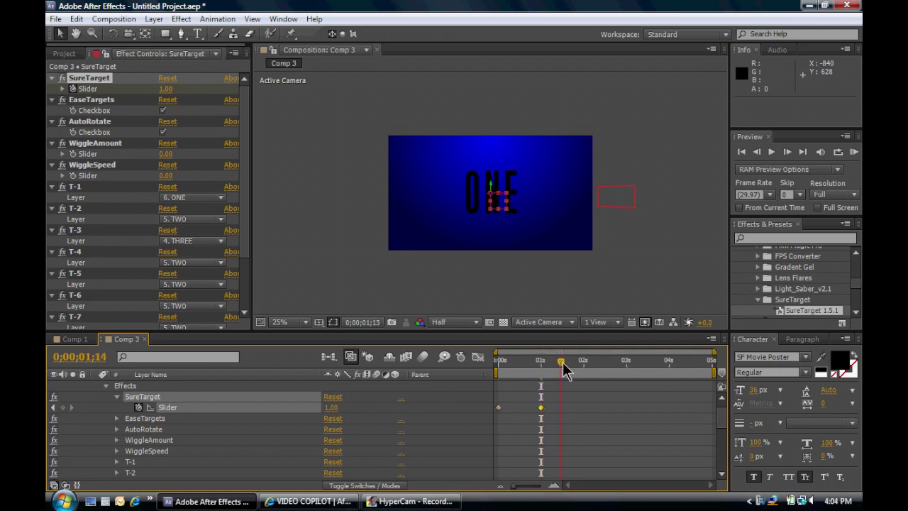
click(332, 407)
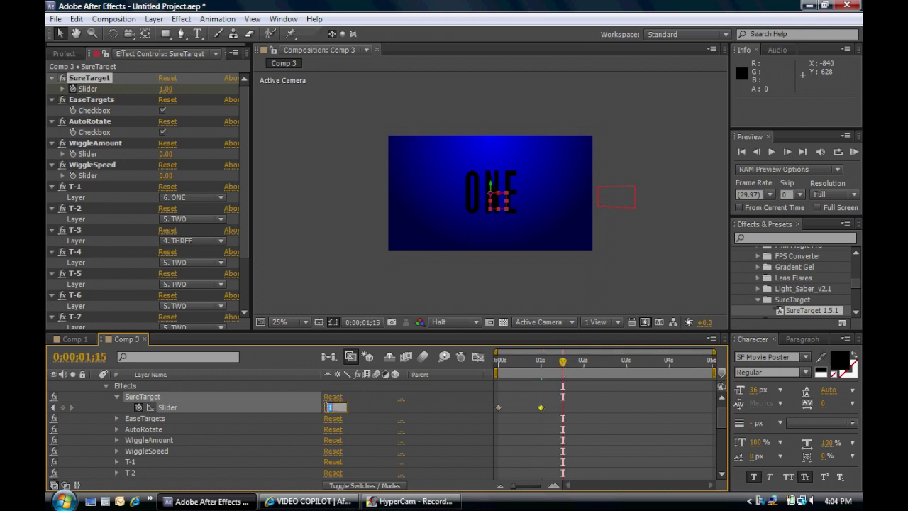
drag(563, 363, 606, 365)
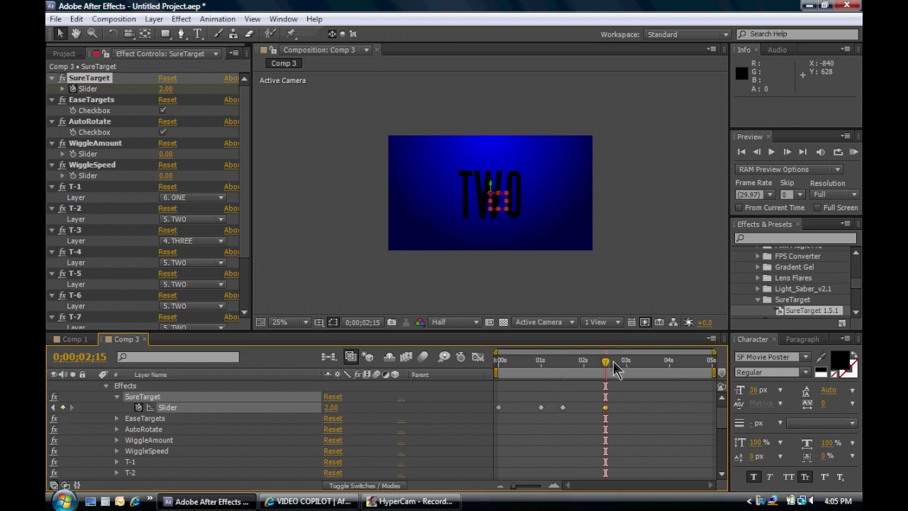
drag(609, 366, 629, 368)
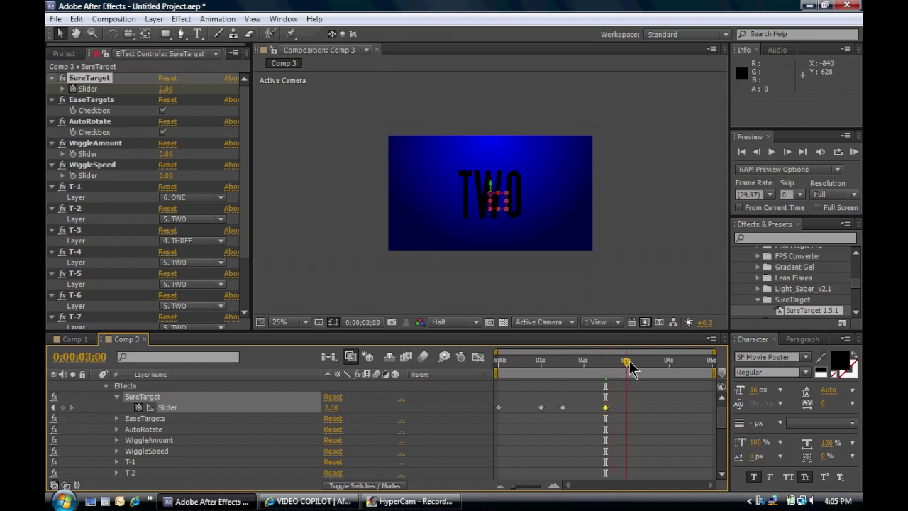
click(331, 408)
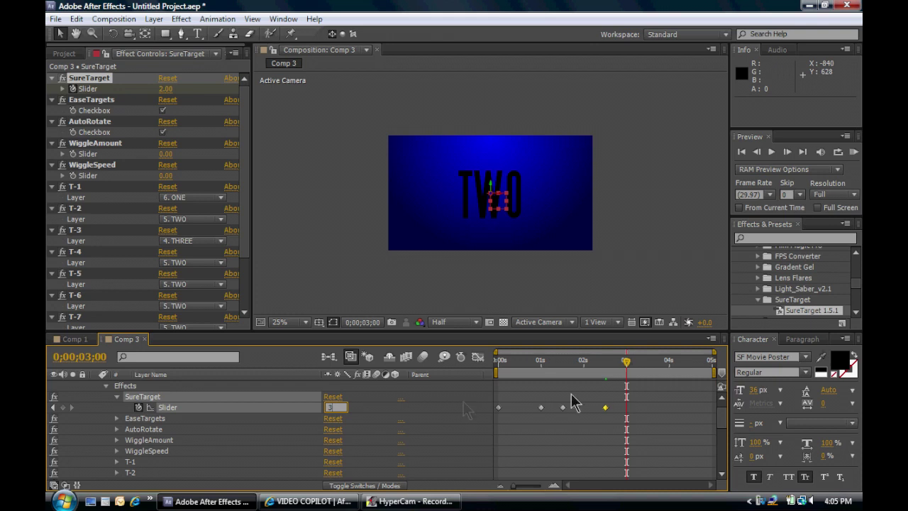
drag(626, 363, 671, 366)
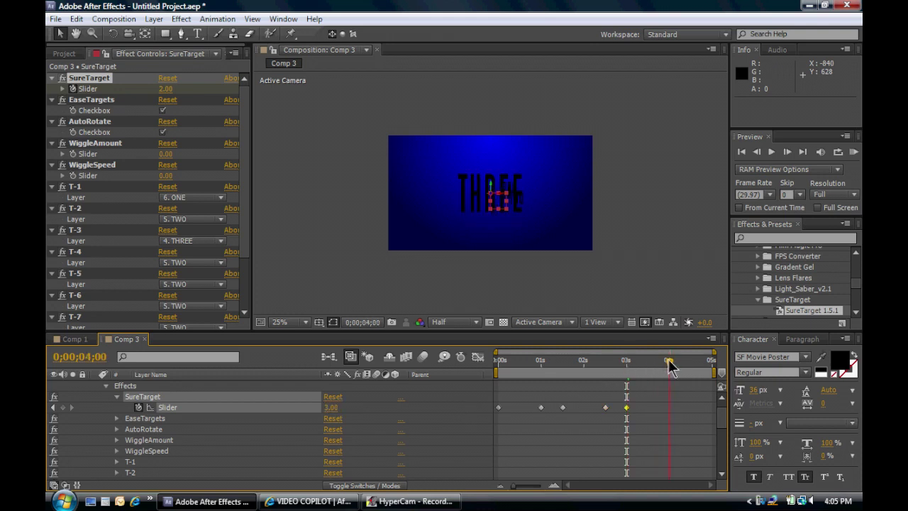
click(63, 408)
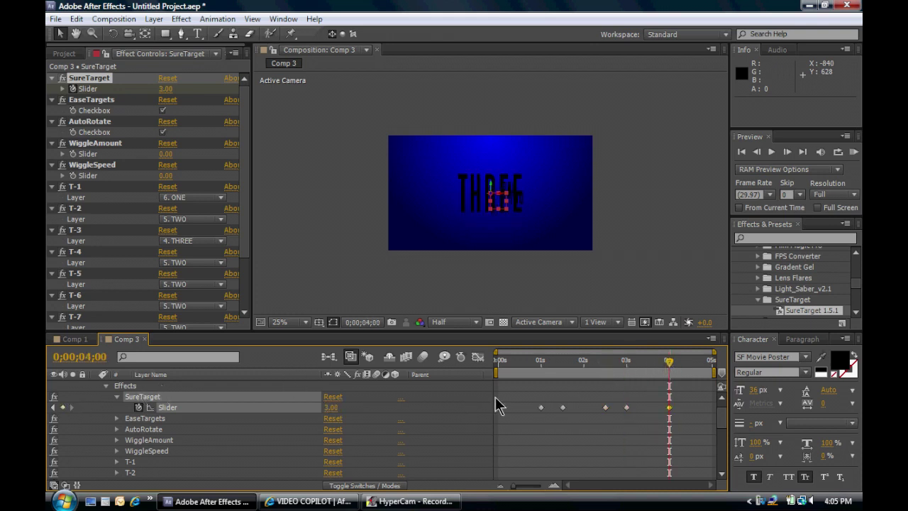
drag(713, 372, 676, 372)
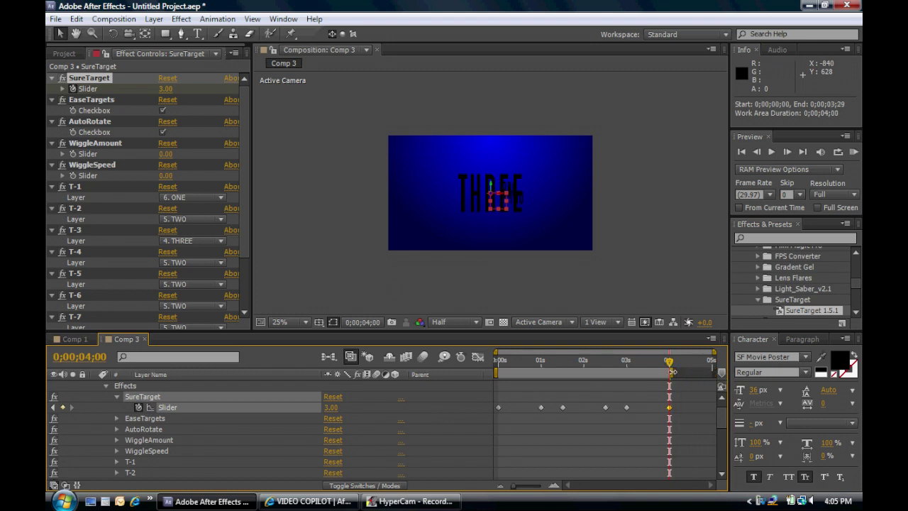
drag(670, 366, 633, 369)
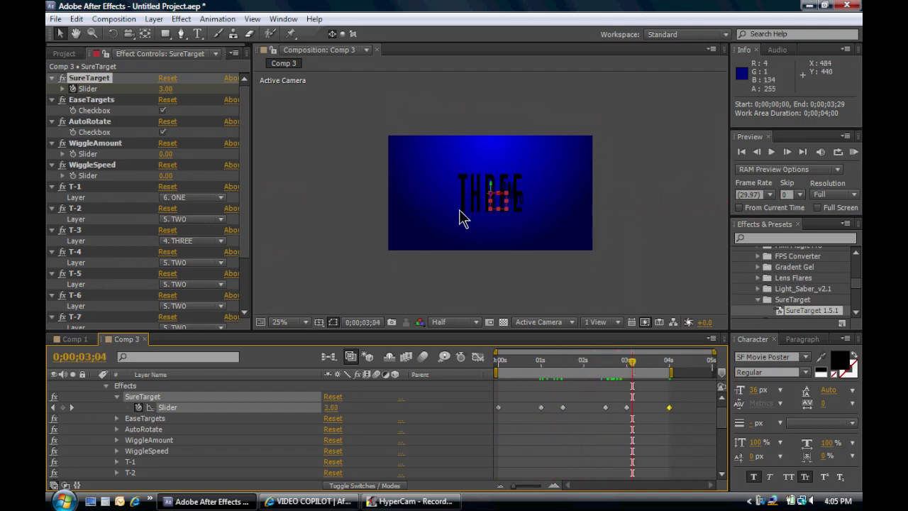
Collapse the SureTarget layer and slide TWO further to the right
click(107, 386)
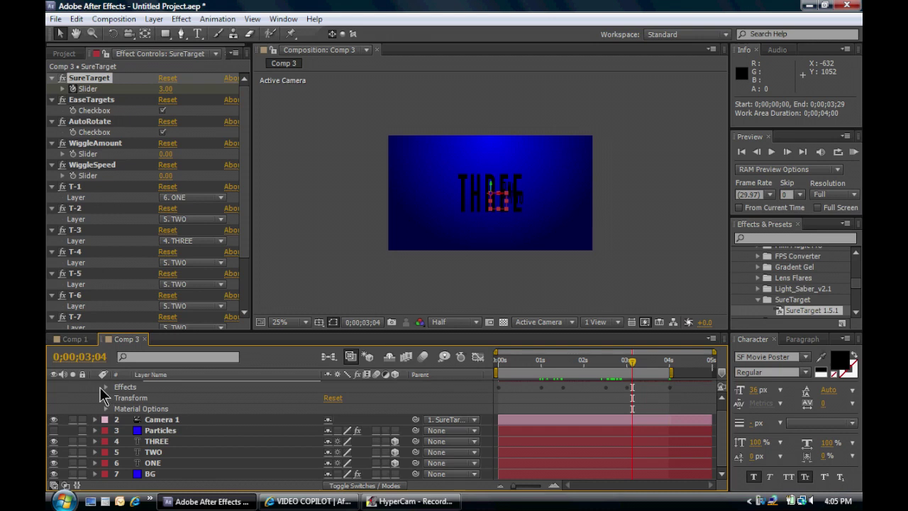
scroll(100, 388, up, 1)
click(95, 386)
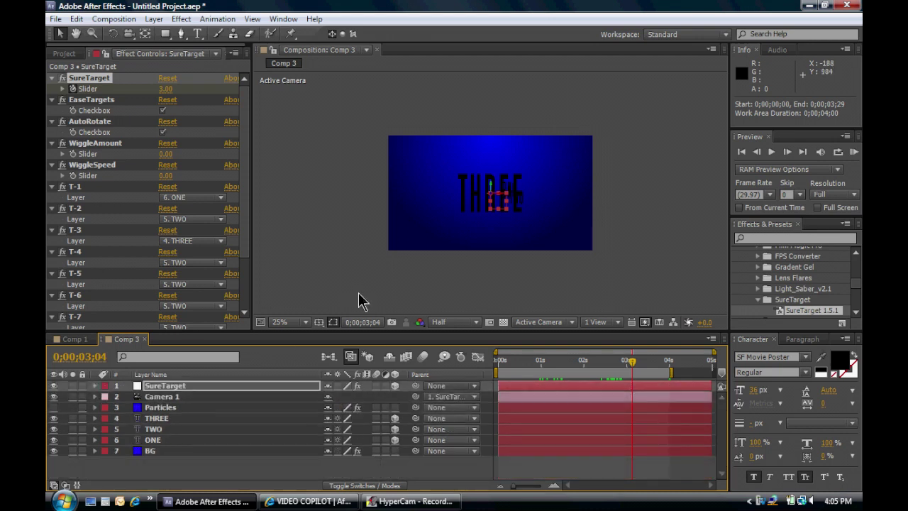
scroll(359, 295, up, 2)
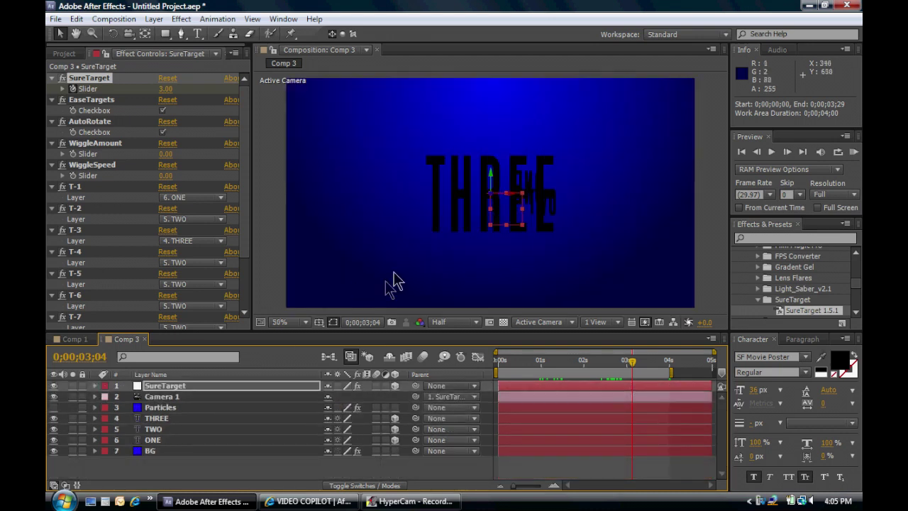
click(157, 441)
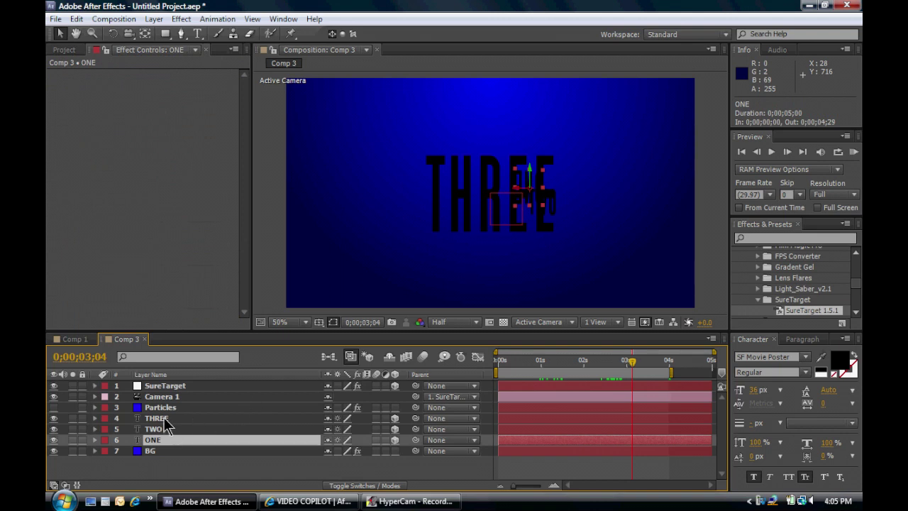
click(161, 429)
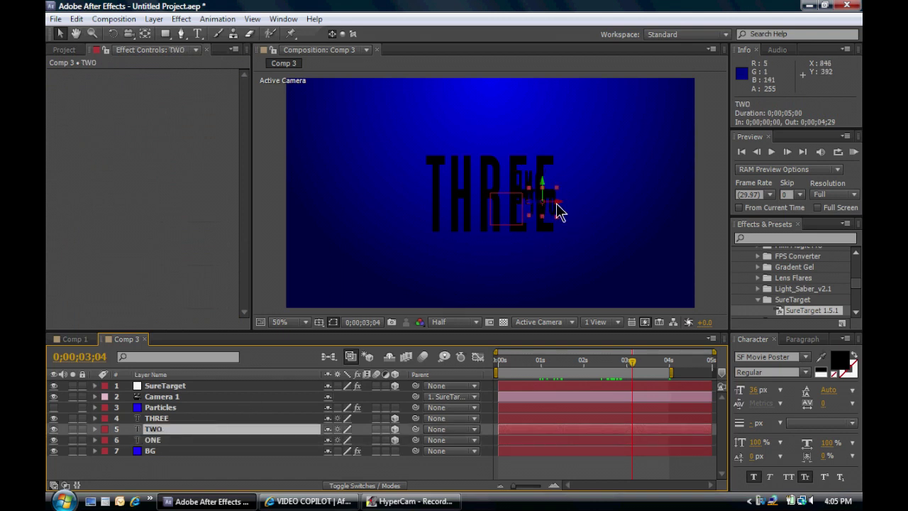
drag(557, 206, 823, 212)
Move ONE left, back and up to position 940, -192, -2548
click(173, 440)
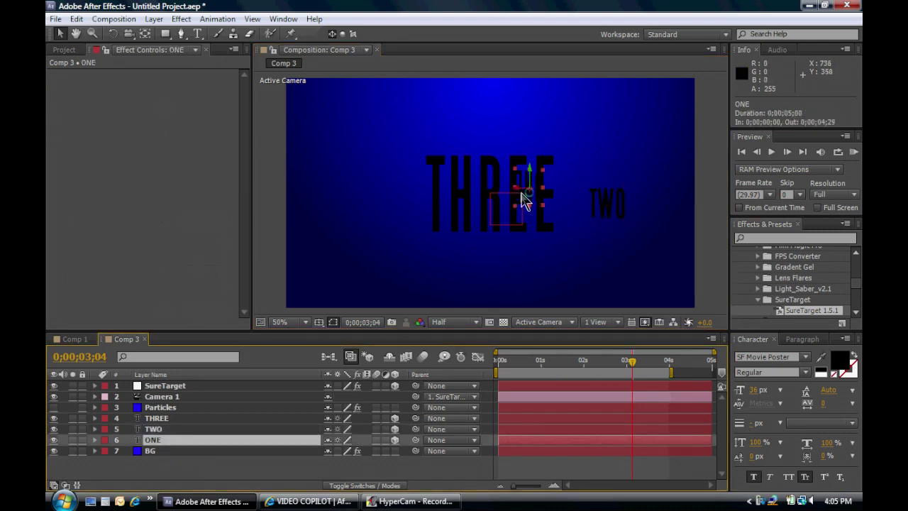
drag(519, 192, 49, 244)
drag(416, 193, 259, 206)
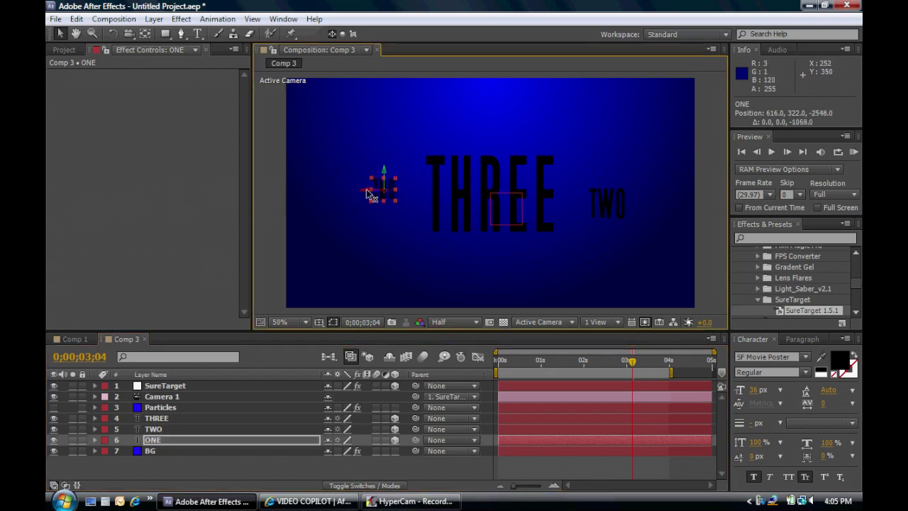
drag(368, 195, 263, 203)
drag(363, 178, 358, 10)
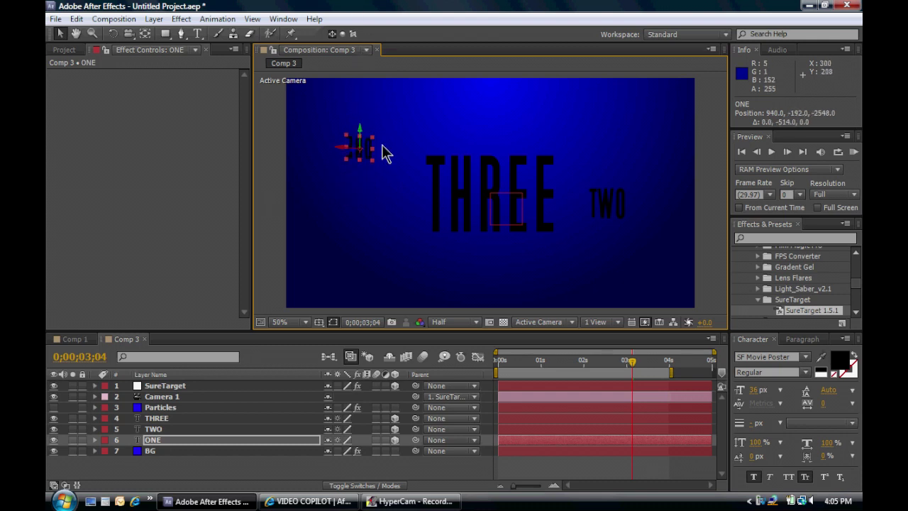
Near the start of the animation, move THREE right to 3301.1, 364.1, 293.8
drag(633, 365, 517, 360)
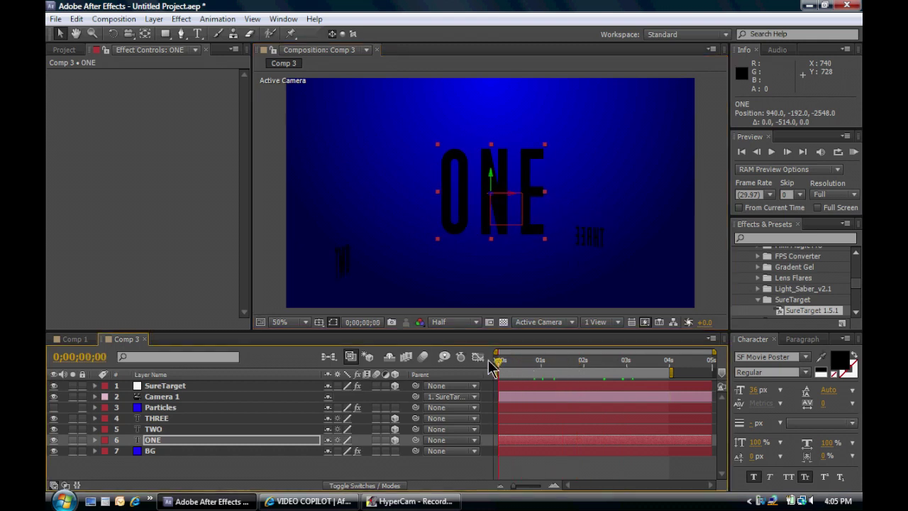
click(591, 239)
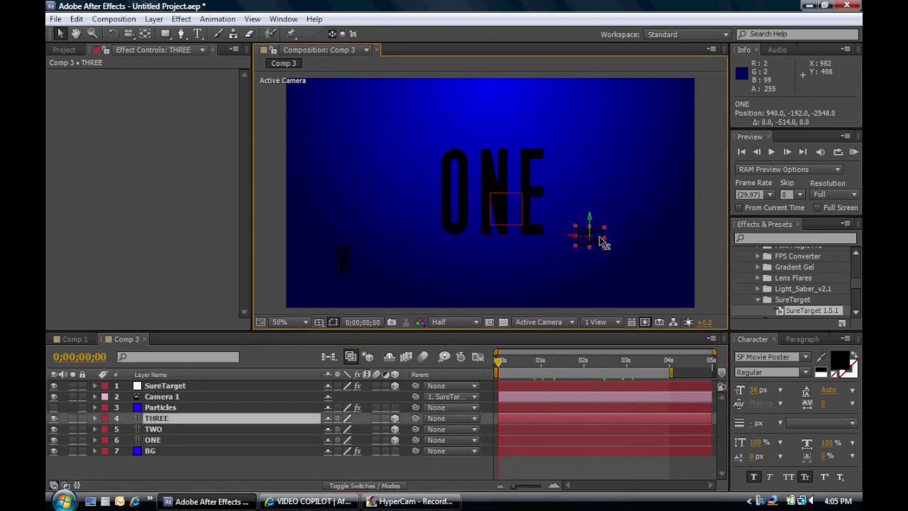
drag(576, 243, 827, 256)
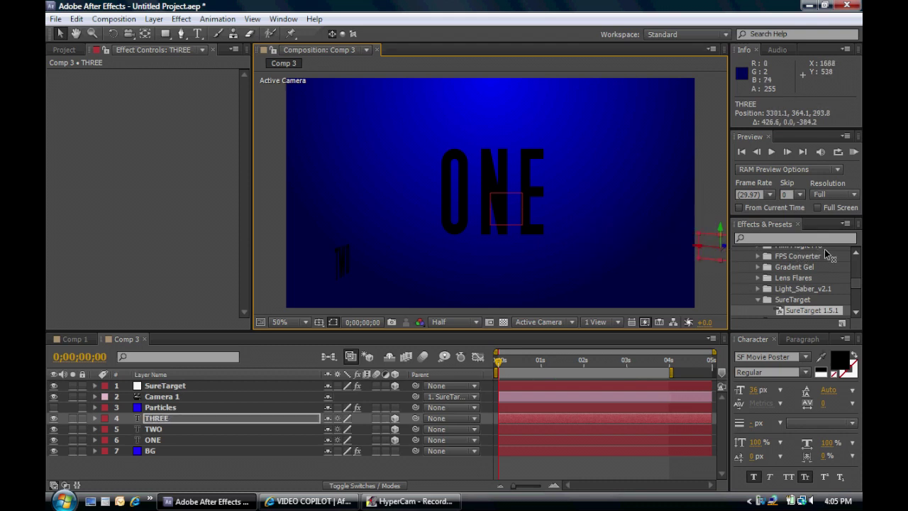
Undo the last move, shift TWO left to -1132.0, 457.8, 22.8, and show the Particles layer
click(344, 264)
key(ctrl+z)
key(ctrl+z)
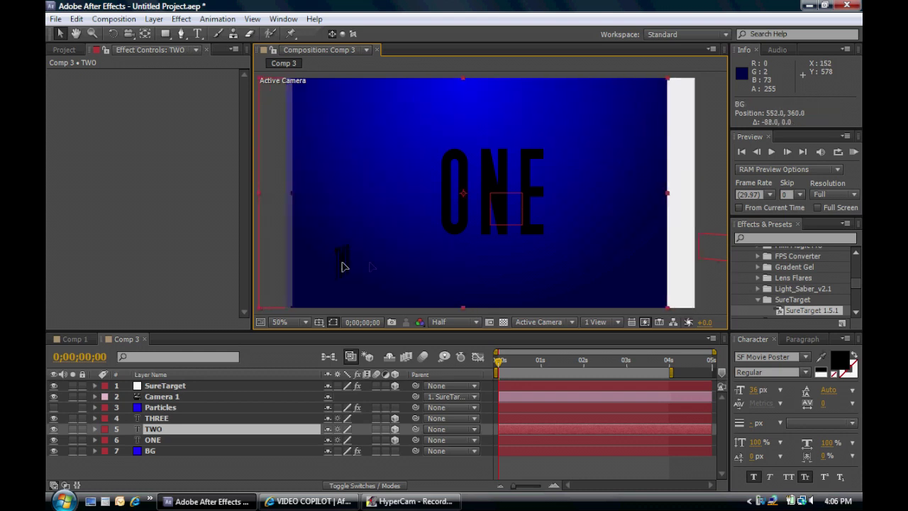
click(361, 262)
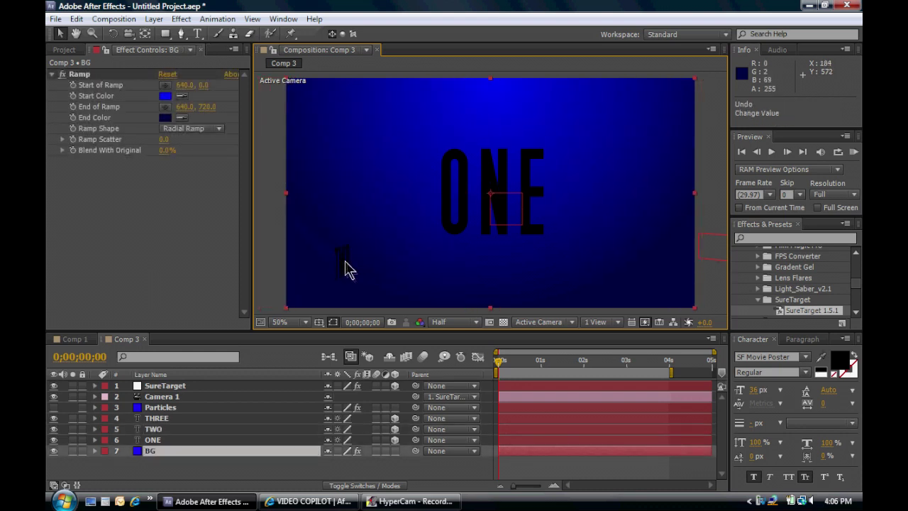
click(153, 430)
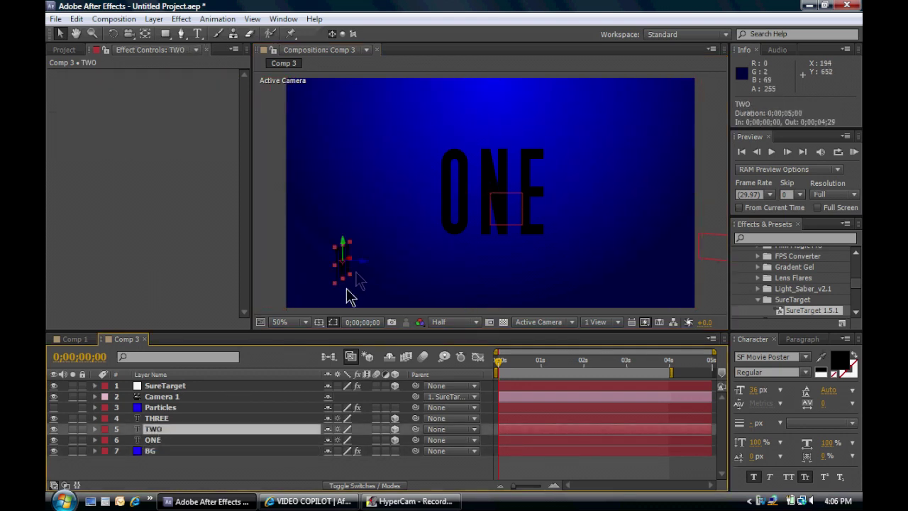
drag(362, 266, 163, 263)
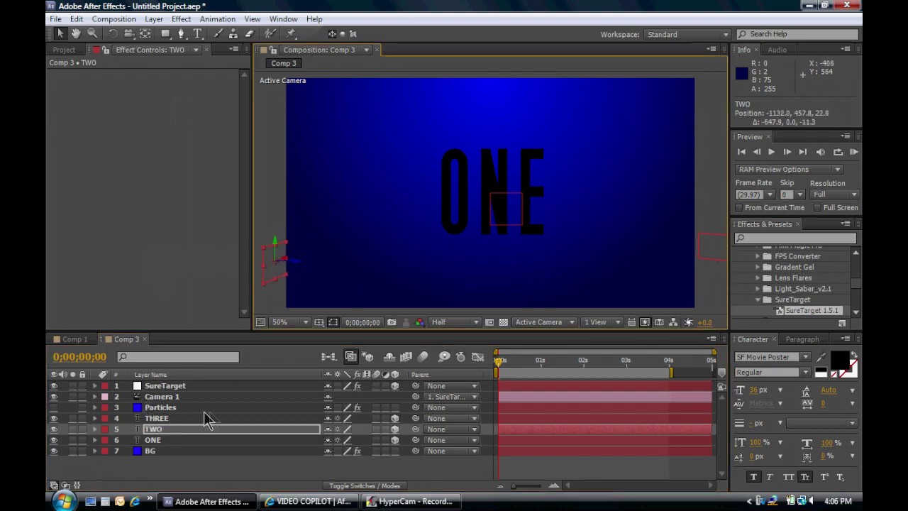
click(54, 407)
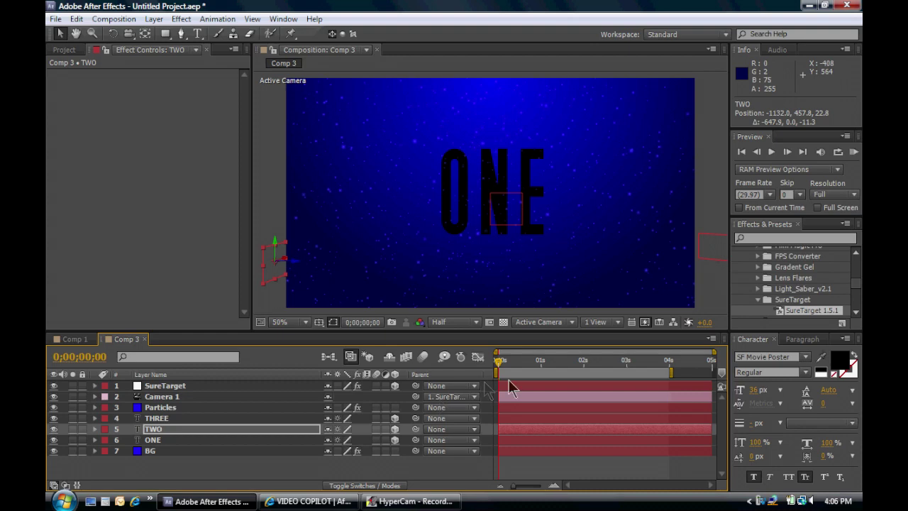
drag(501, 366, 640, 362)
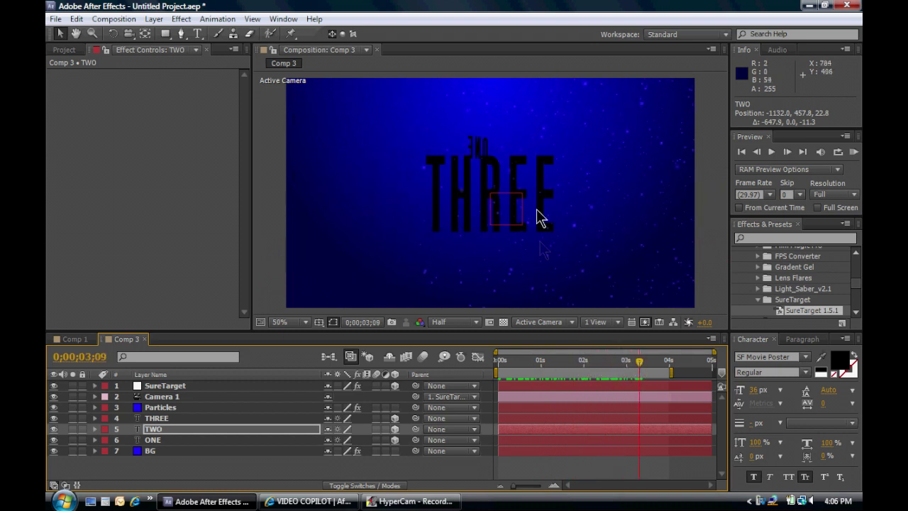
Move THREE back and sideways to 2480.7, 364.1, 1032.6 and scrub to review positions
click(520, 192)
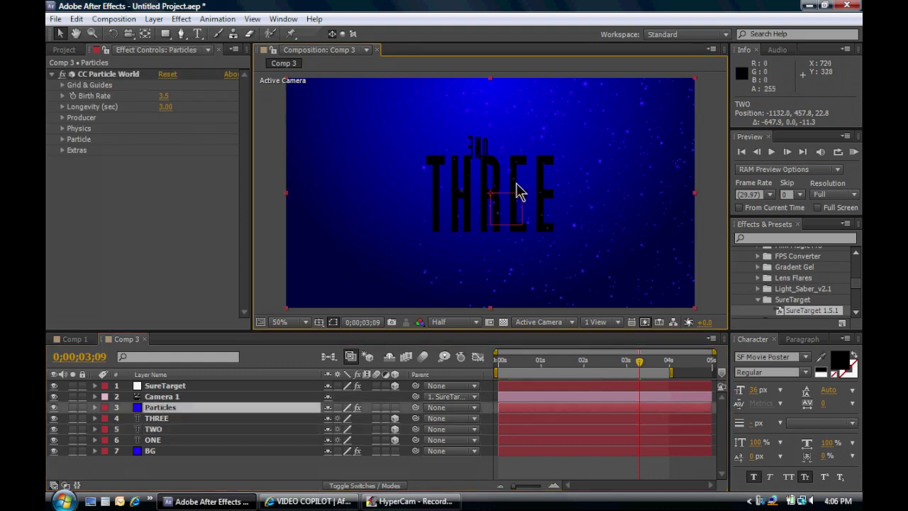
click(159, 419)
drag(514, 200, 857, 219)
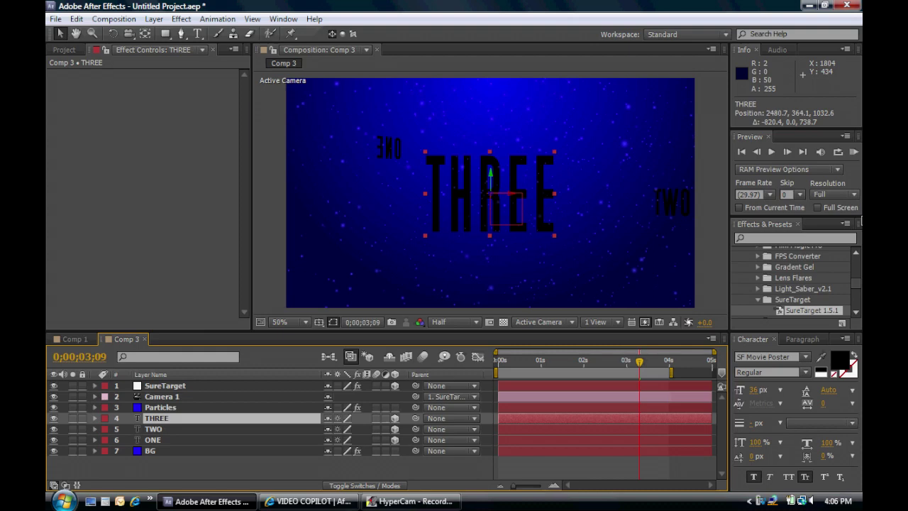
drag(642, 365, 498, 365)
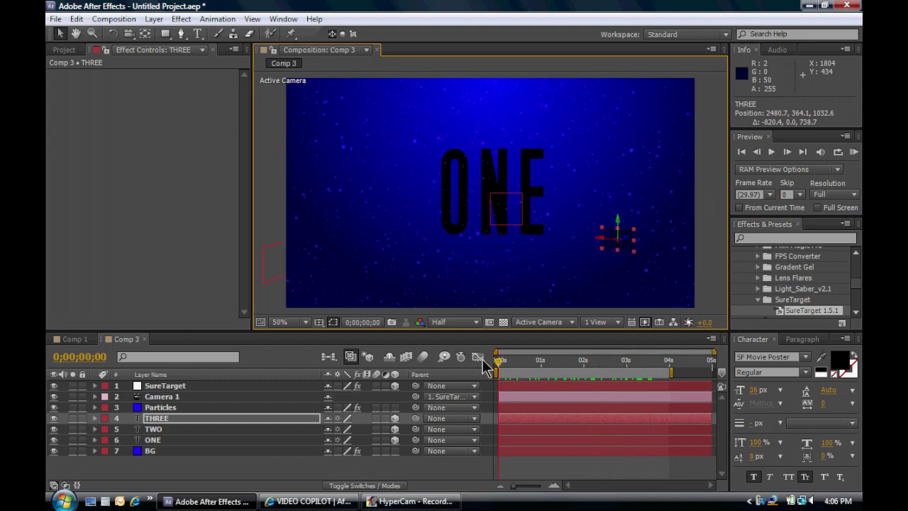
Enable motion blur on Particles, THREE, TWO, ONE and the composition, then show Camera 1's Position
click(186, 386)
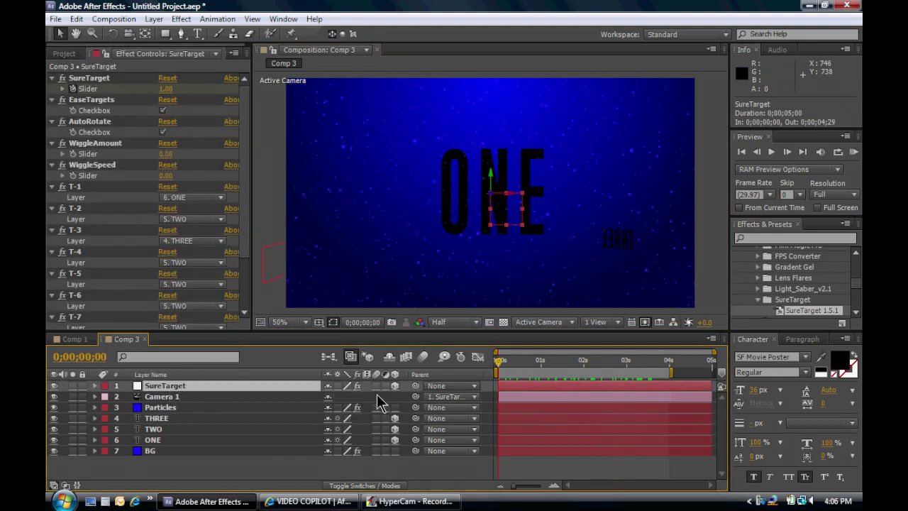
drag(378, 406, 378, 443)
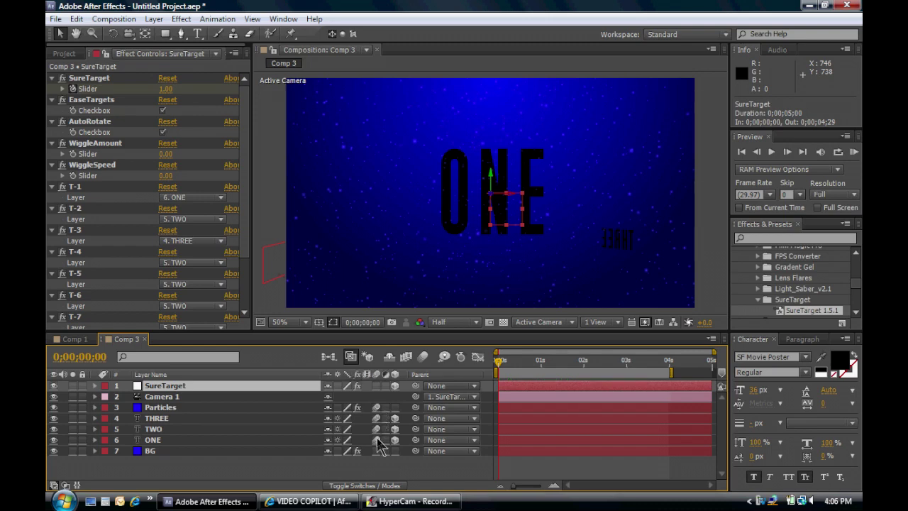
click(423, 357)
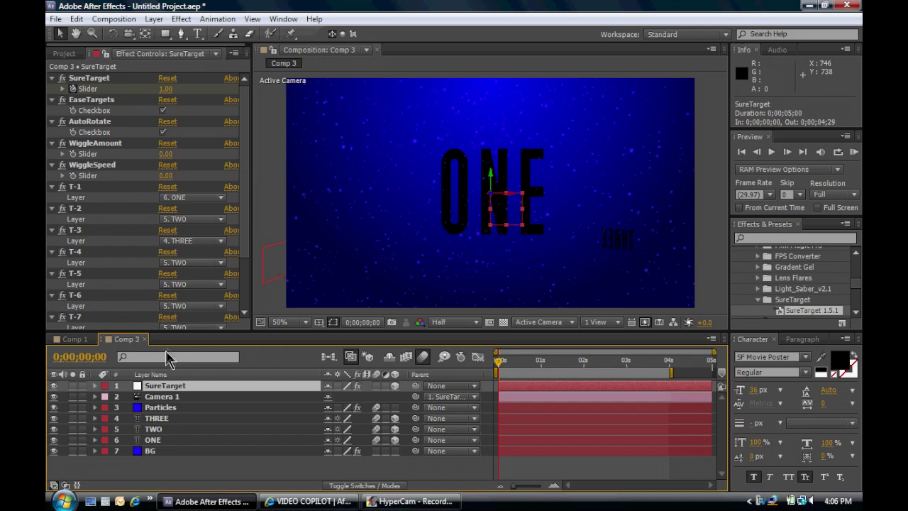
click(259, 223)
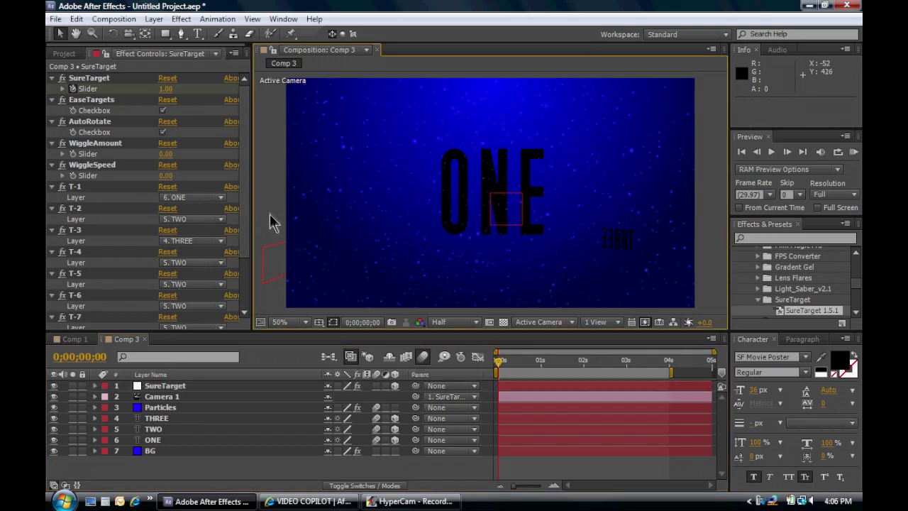
click(149, 395)
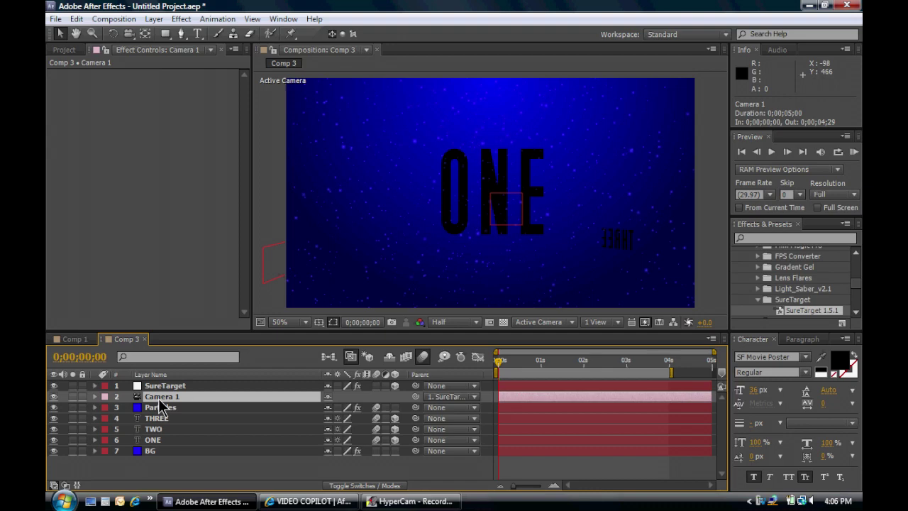
key(p)
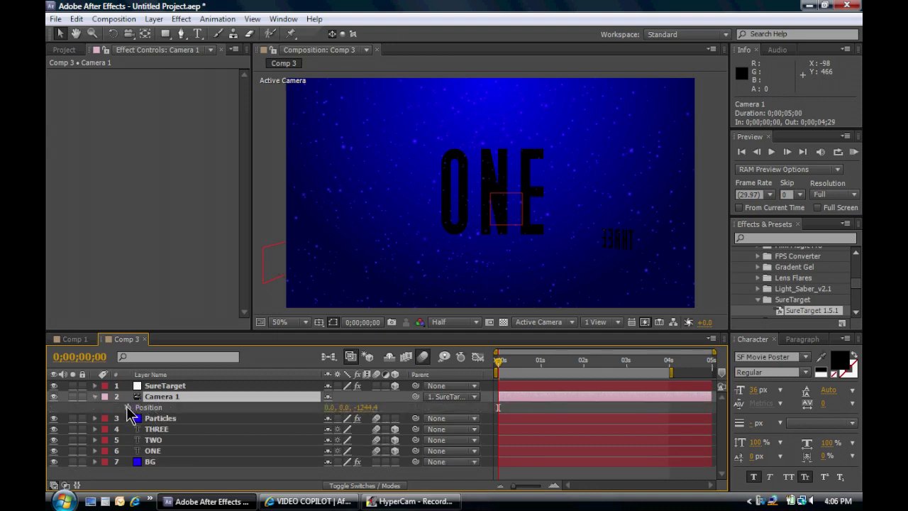
Add a wiggle(.4,200) expression to Camera 1's Position and scrub to check the drift
alt+click(128, 407)
text(wiggle(.4,200)
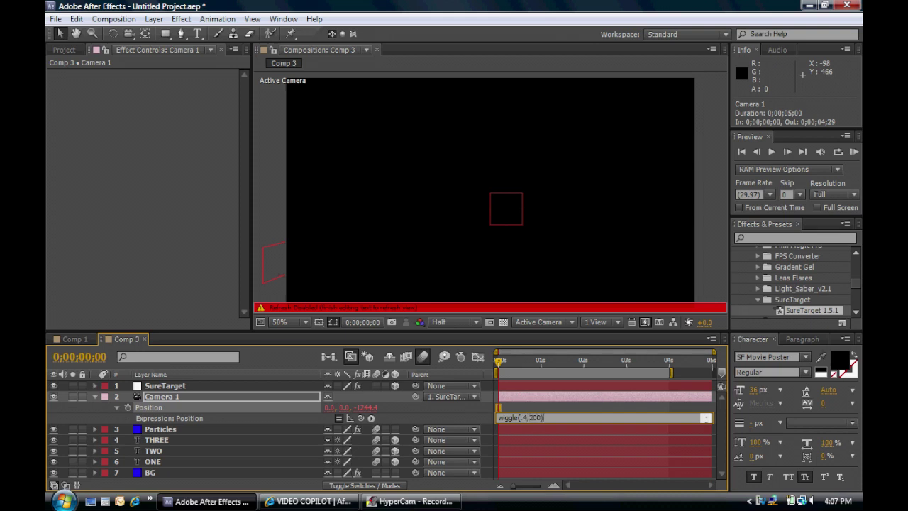
click(495, 420)
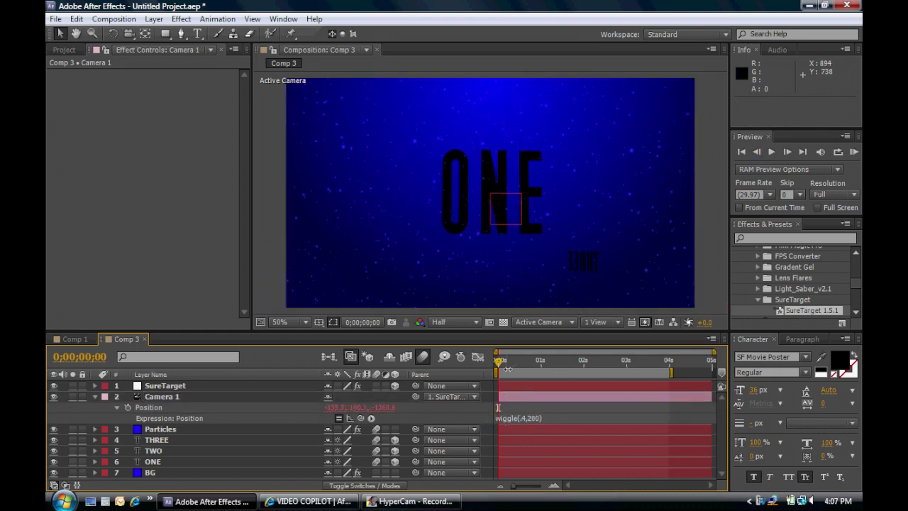
drag(504, 364, 663, 365)
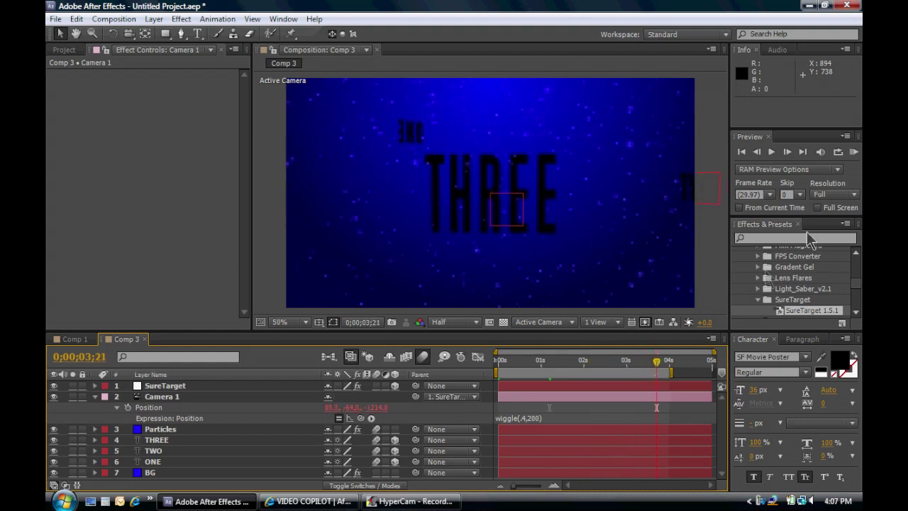
click(742, 152)
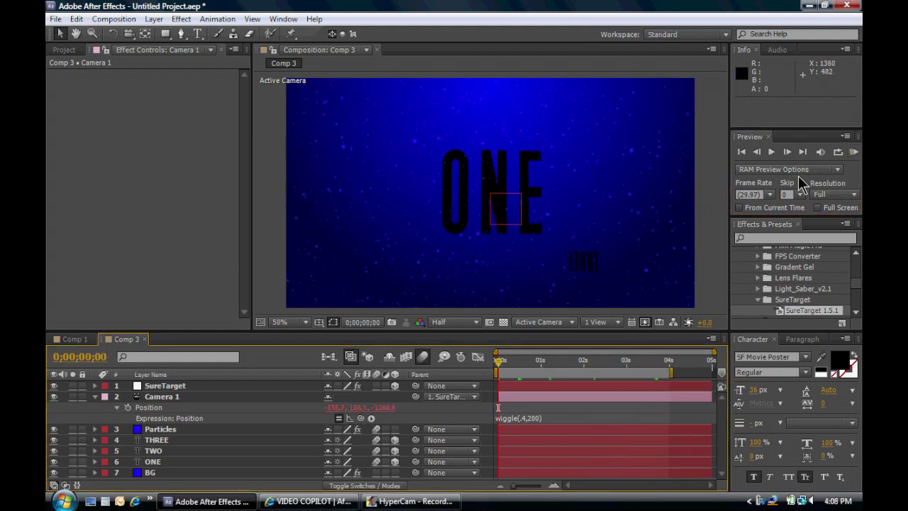
Play a RAM preview of Comp 3 to watch the wiggling camera move
click(854, 153)
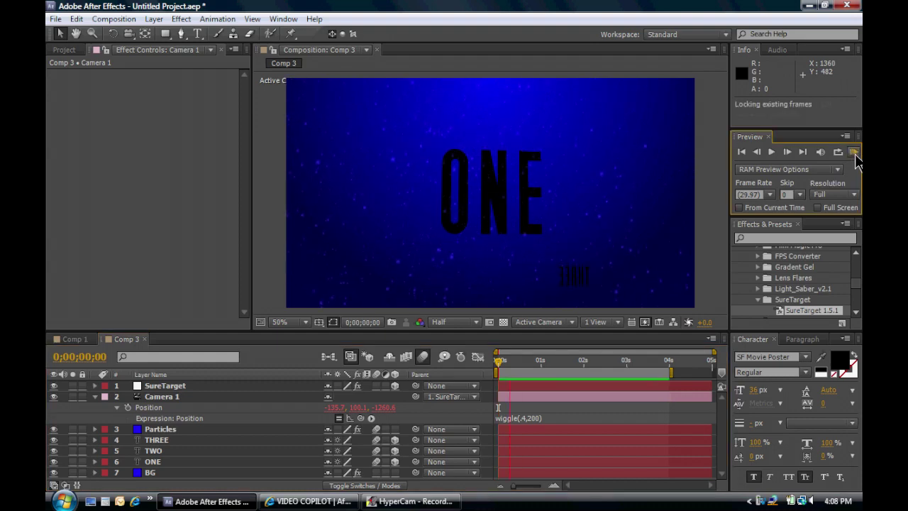